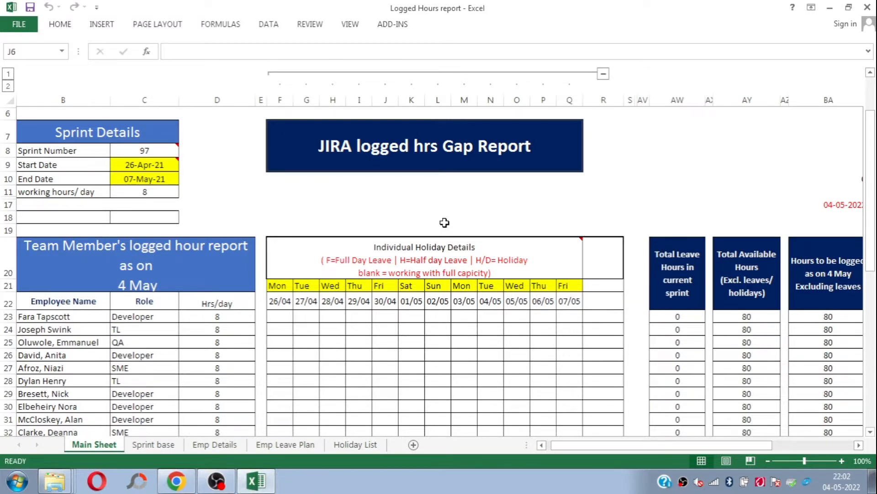
click(156, 178)
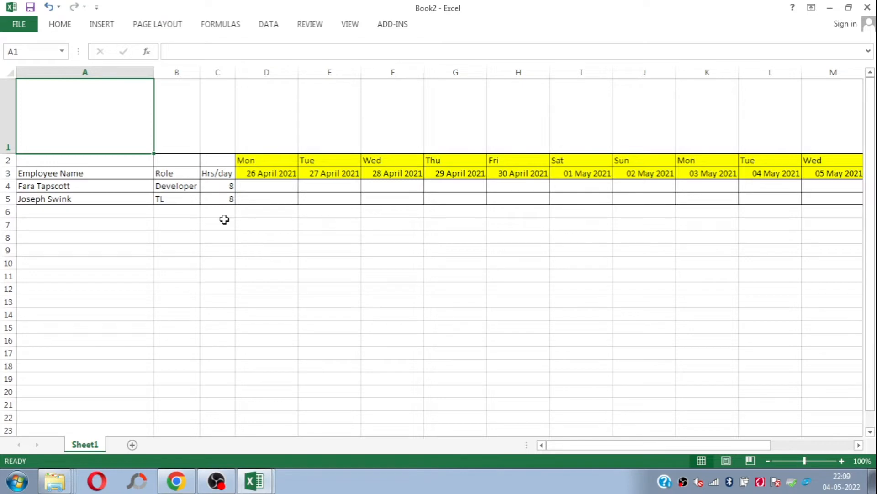
Step: Narrow the Employee Name column and slightly widen the Hrs/day column
key(Down)
key(Down)
key(Down)
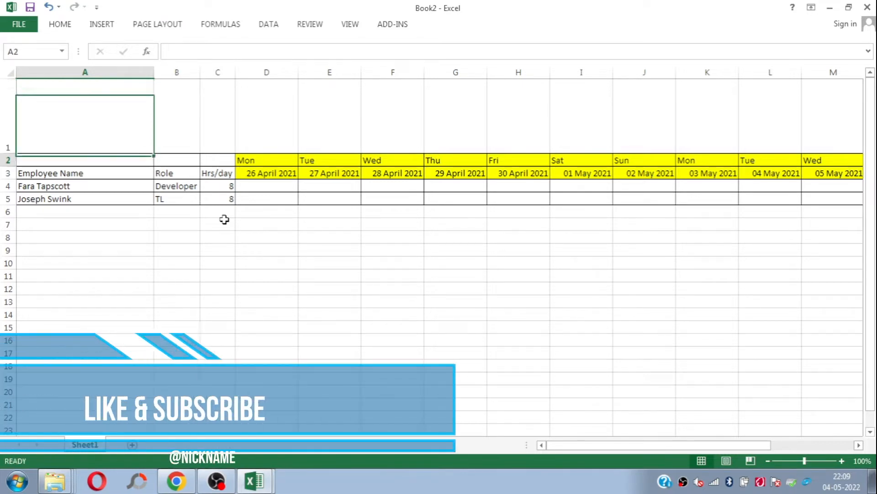
drag(154, 72, 99, 72)
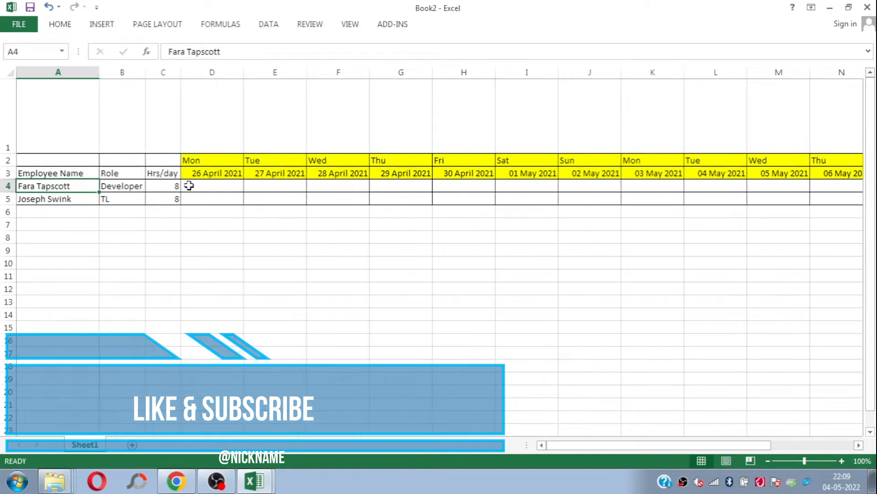
click(145, 73)
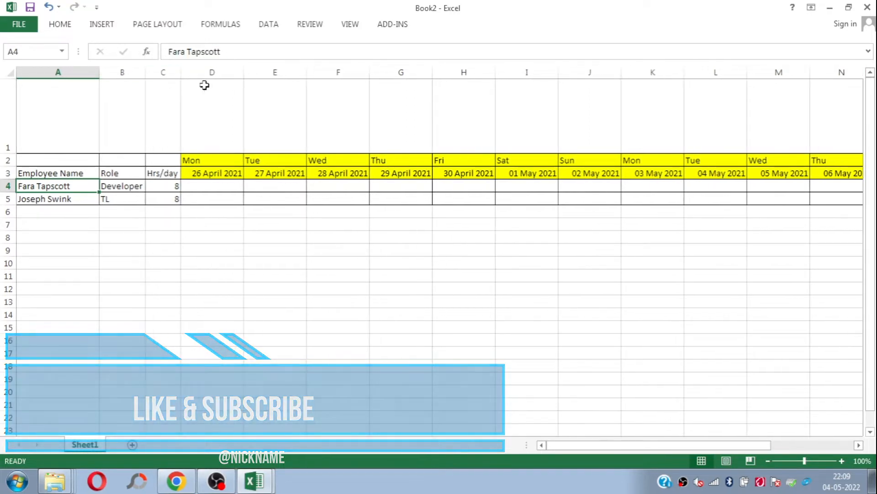
drag(180, 73, 186, 74)
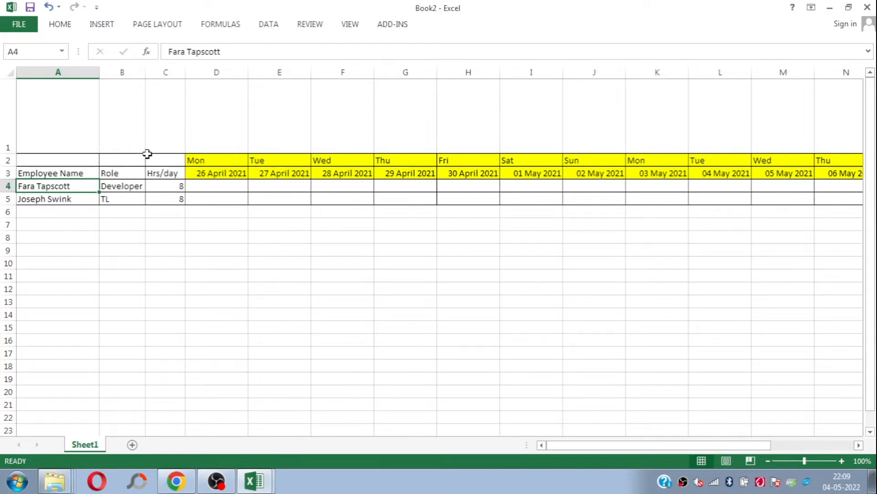
Step: Examine the employee names, the Hrs/day values and the sprint date headers in row 3
drag(77, 186, 77, 199)
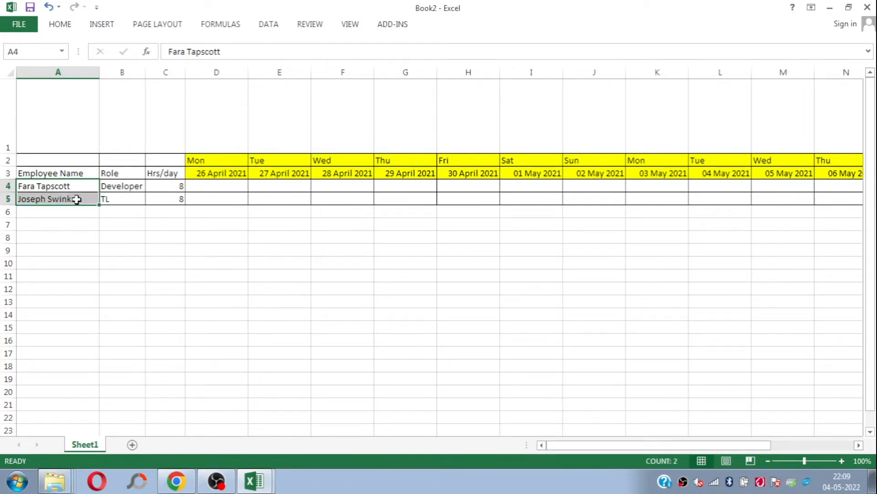
click(161, 160)
click(162, 173)
drag(172, 179, 172, 200)
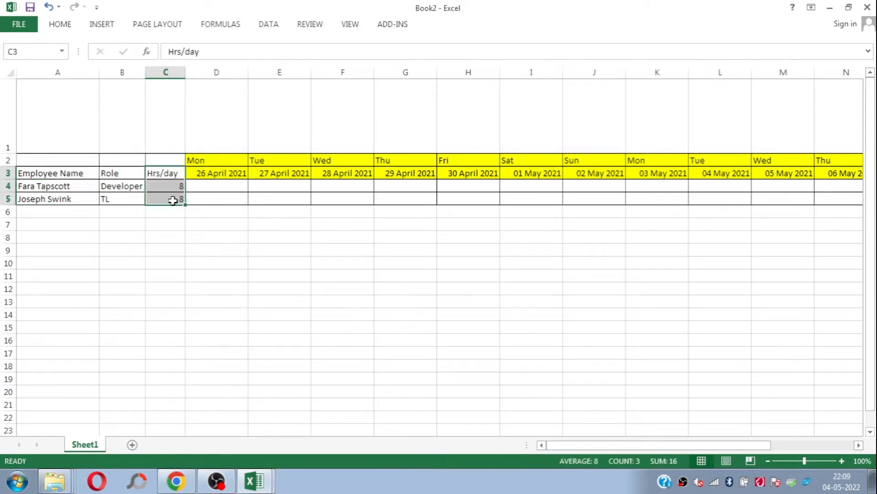
click(233, 182)
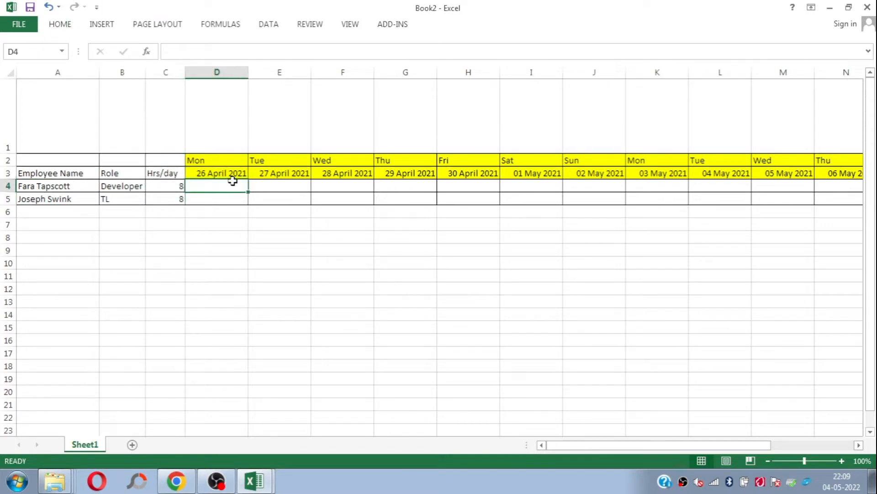
key(Up)
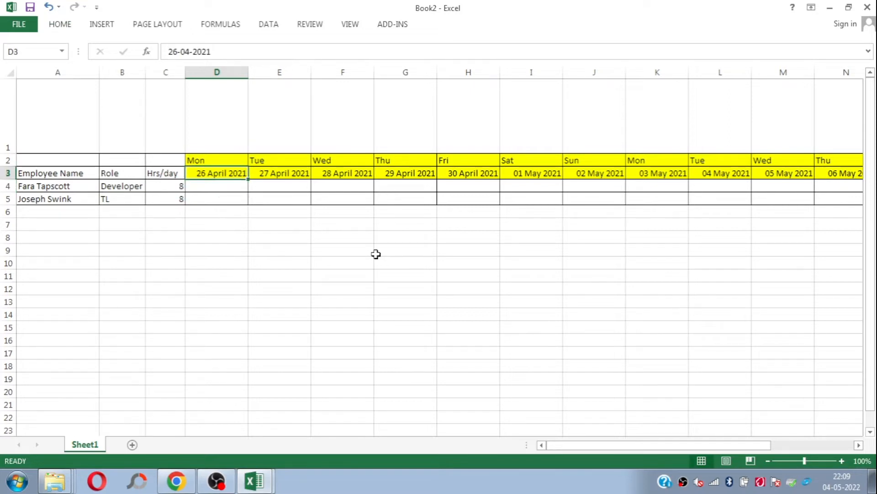
key(Right)
key(Right)
key(Right)
key(Right)
key(Right)
key(Right)
key(Right)
key(Right)
key(Right)
key(Right)
key(Right)
key(Right)
key(Left)
key(Home)
key(Right)
key(Right)
key(Right)
key(Right)
key(Right)
key(Right)
key(Right)
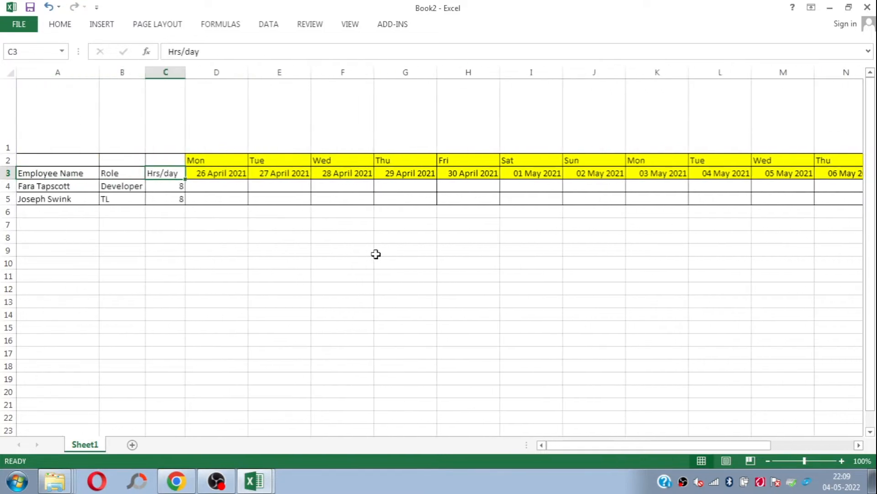
key(Right)
key(Right)
key(Right)
key(Right)
key(Right)
key(Right)
key(Right)
key(Right)
key(Right)
key(Left)
key(Left)
key(Left)
key(Left)
key(Left)
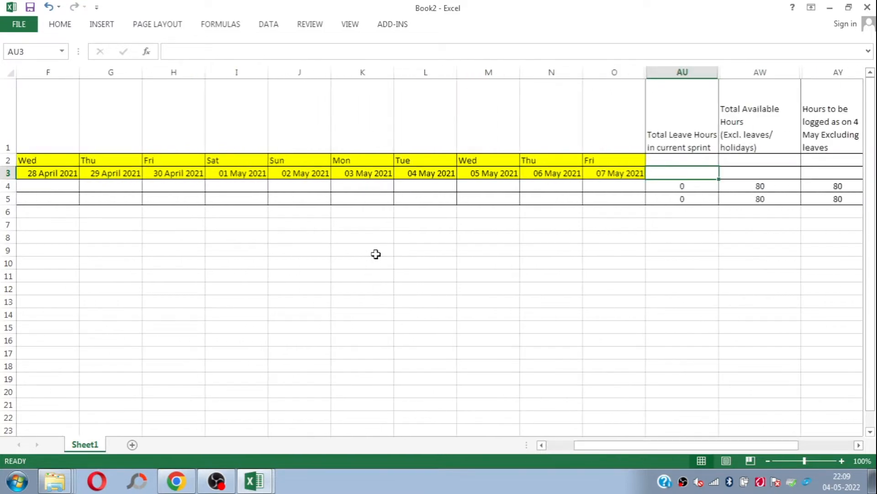
key(Home)
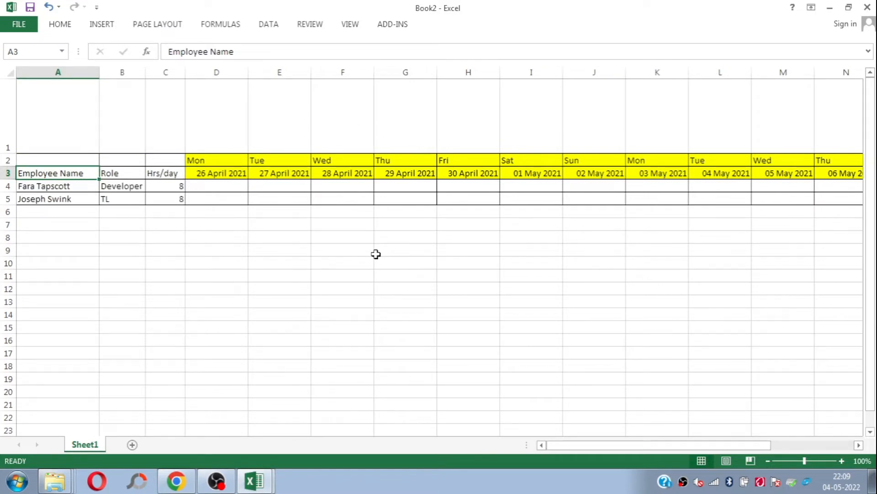
Step: Check how the sprint dates up to 07 May 2021 adjoin the leave and available hours columns
key(Right)
key(Right)
key(Right)
key(Right)
key(Right)
key(Right)
key(Right)
key(Right)
key(Right)
key(Right)
key(Right)
key(Right)
key(Right)
key(Right)
key(Right)
key(Right)
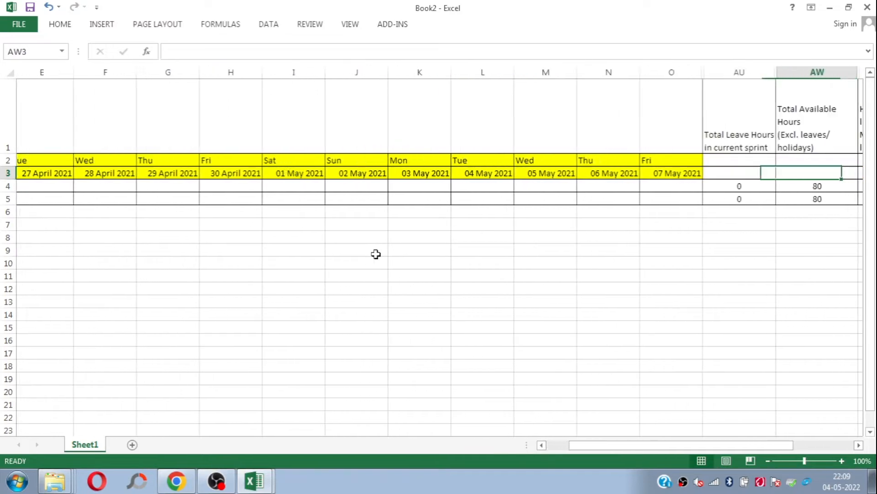
key(Right)
key(Right)
key(Left)
key(Left)
key(Left)
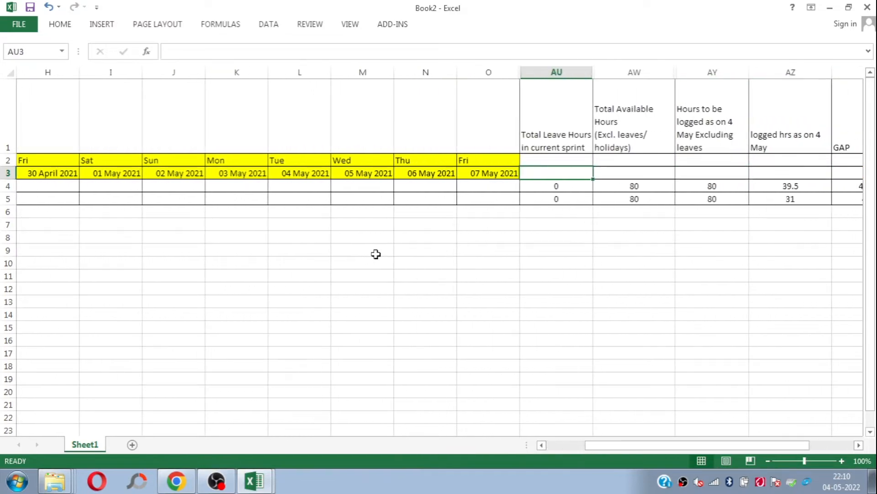
key(Left)
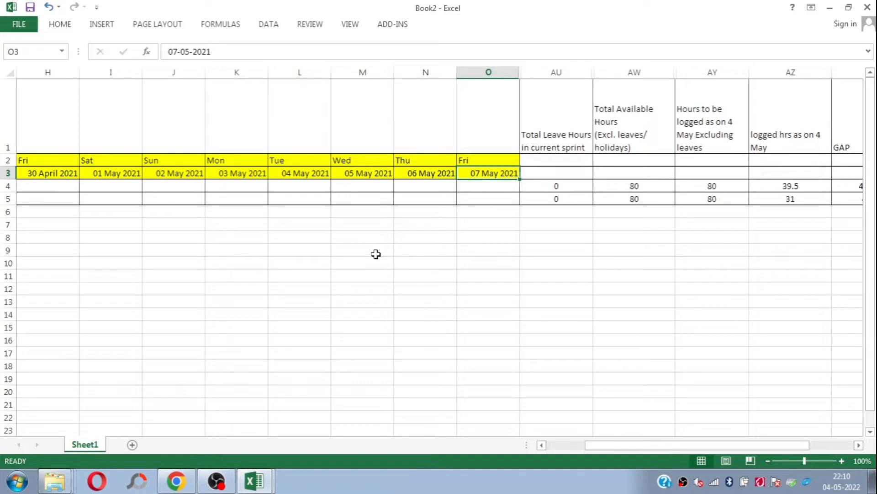
Step: Examine the daily cells in the Developer's row and the Total Leave Hours in current sprint column
key(Home)
key(Down)
key(Right)
key(Right)
key(Right)
key(Right)
key(Right)
key(Left)
key(Left)
key(Right)
key(Right)
key(Right)
key(Right)
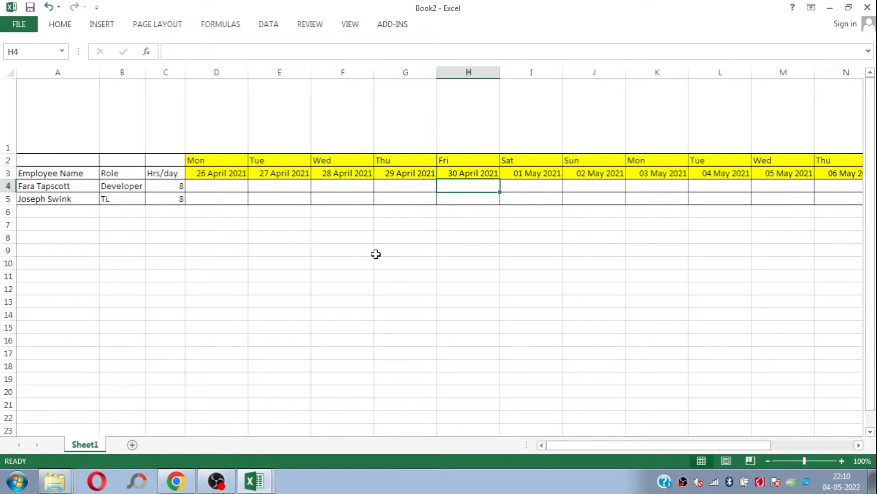
key(Right)
key(ctrl+Right)
key(ctrl+Right)
key(Left)
key(Left)
key(Left)
key(Left)
key(Up)
key(Up)
key(Up)
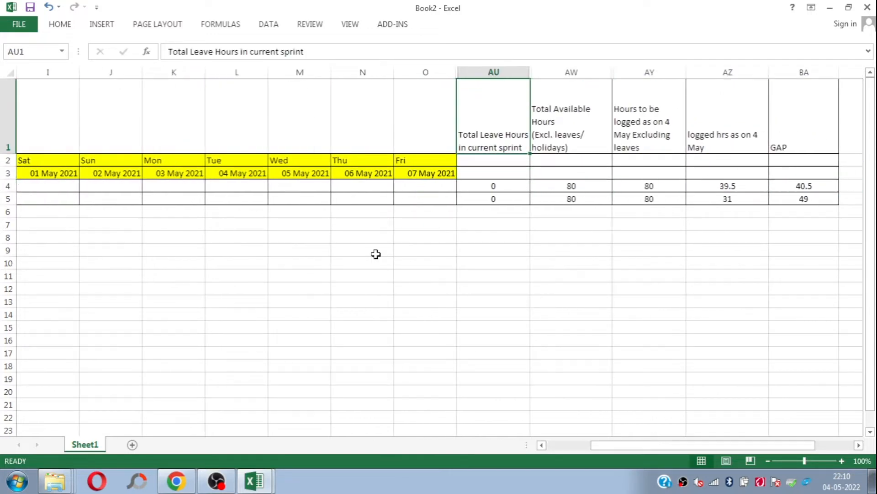
key(shift+Down)
key(shift+Down)
key(shift+Down)
key(Down)
key(Down)
key(Down)
key(Up)
key(Left)
key(ctrl+Left)
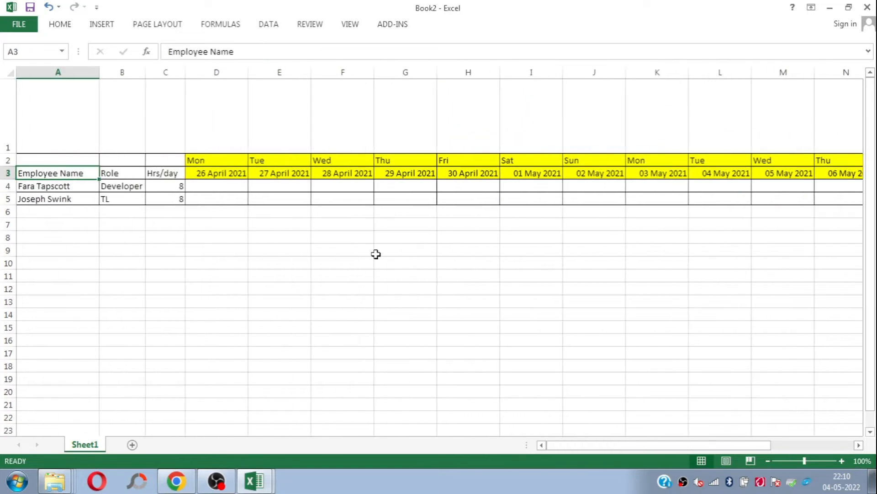
Step: In the Developer's row, enter "Leave" for 28 April 2021 and "Laeve" for 30 April 2021
key(Right)
key(Right)
key(Right)
key(Down)
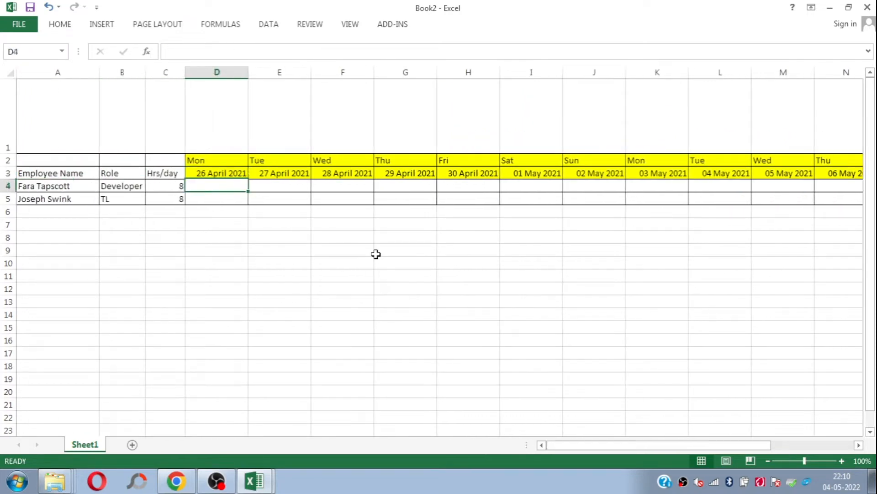
key(Right)
key(Right)
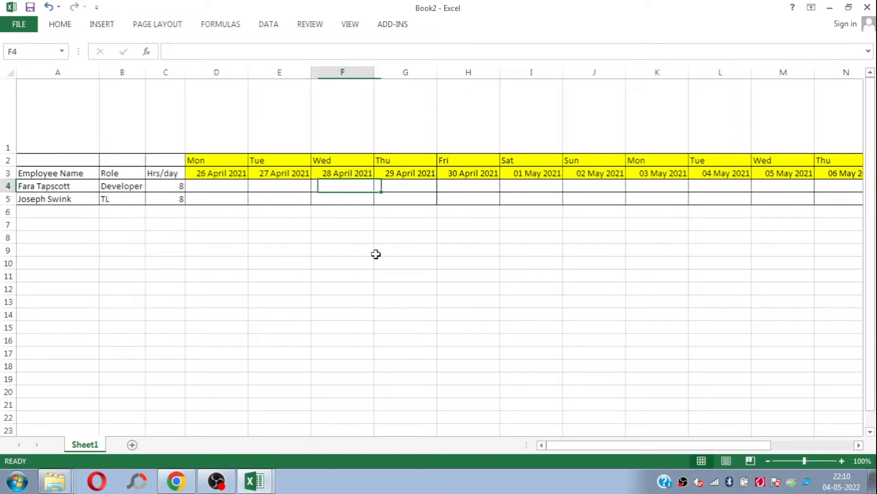
text(Leave)
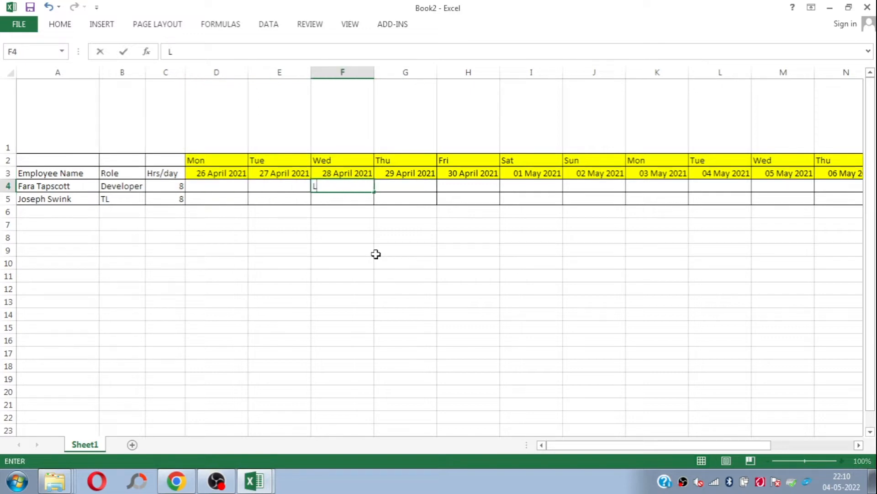
key(Right)
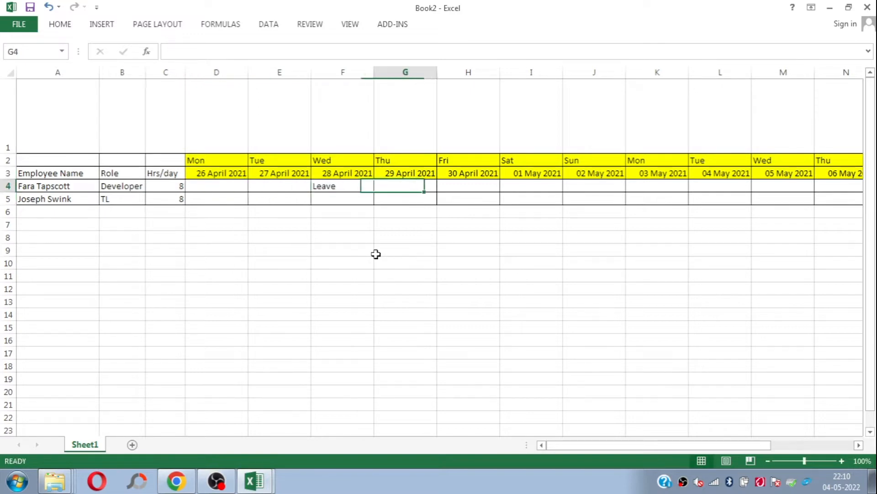
key(Right)
text(Laeve)
key(Return)
Step: Copy the Developer's "Leave" entry of 28 April 2021 to the TL's row for 26 April 2021
key(Left)
key(Left)
key(Left)
key(Left)
key(Left)
key(Right)
key(Left)
key(Right)
key(Right)
Step: Copy the TL's "Leave" entry to 03 May 2021 and 05 May 2021 in the same row
key(Right)
key(Up)
key(ctrl+c)
key(Left)
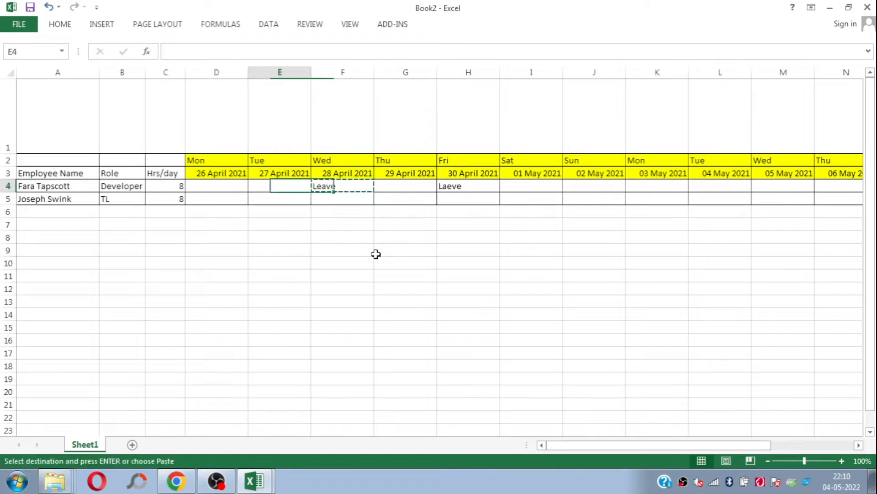
key(Down)
key(Left)
key(ctrl+v)
key(ctrl+c)
key(Right)
key(Right)
key(Right)
key(Right)
key(Right)
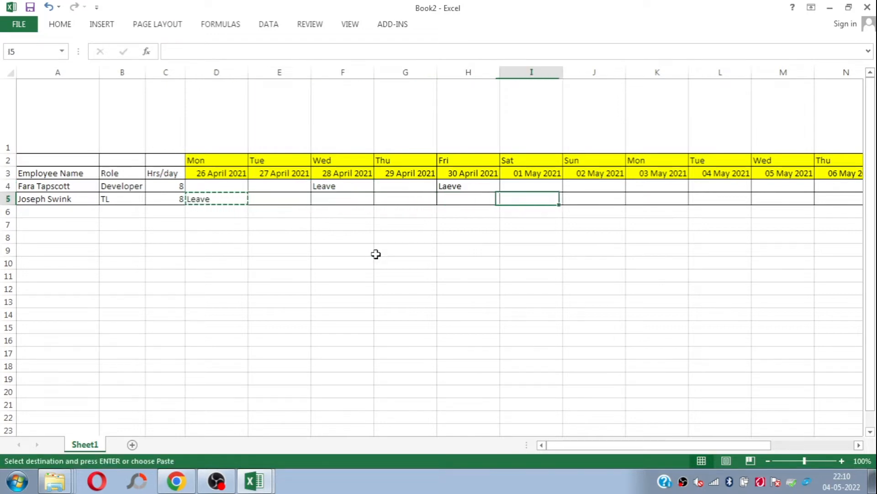
key(Right)
key(Right)
key(Return)
key(ctrl+c)
key(Right)
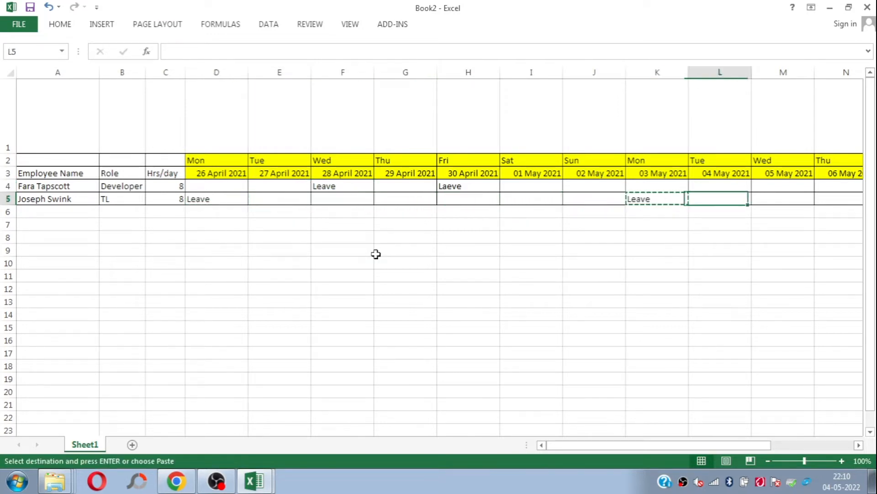
Step: Set the Developer's Total Leave Hours in current sprint to 16 in cell AU4
key(Right)
key(Return)
key(Up)
key(Right)
key(Right)
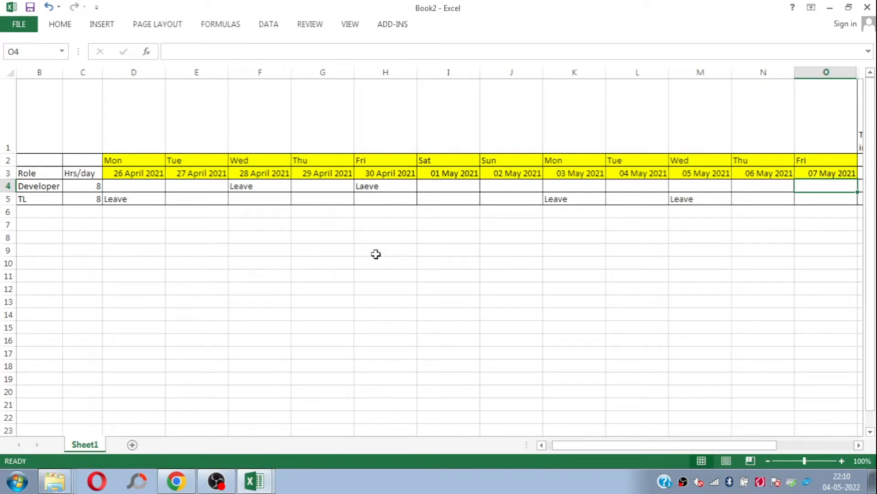
key(Right)
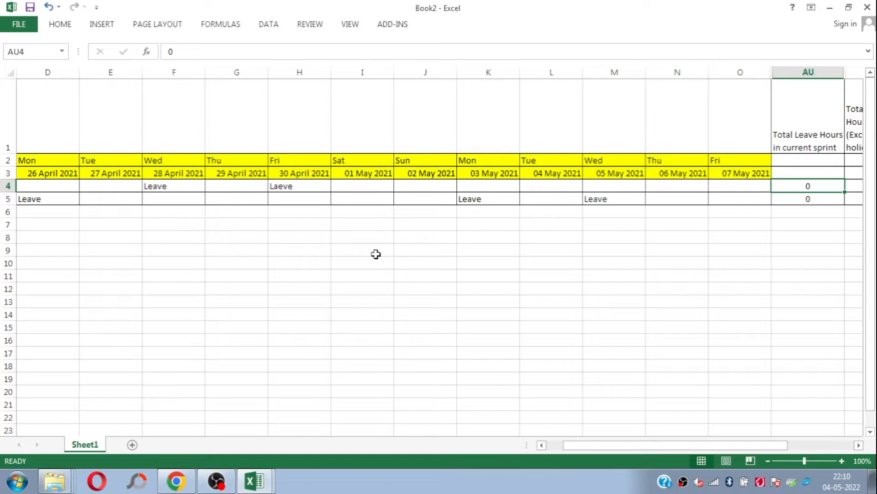
key(Home)
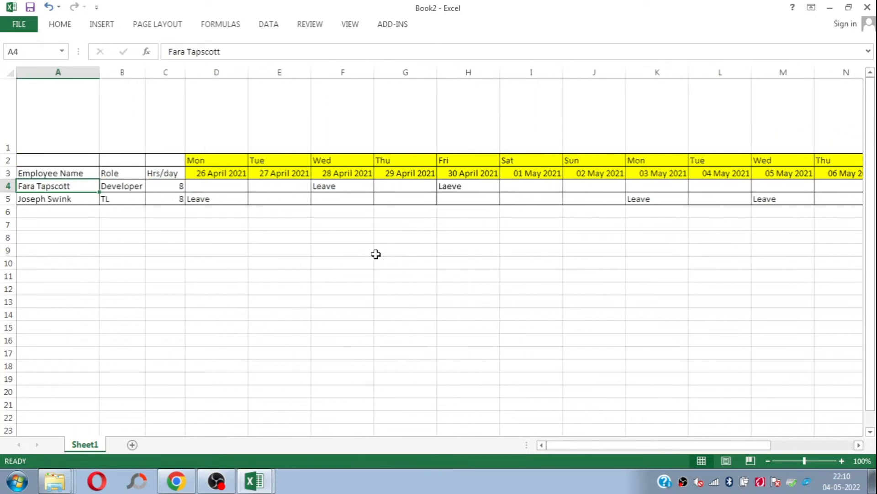
key(Right)
key(Right)
key(Right)
key(Right)
key(Right)
key(Right)
key(Right)
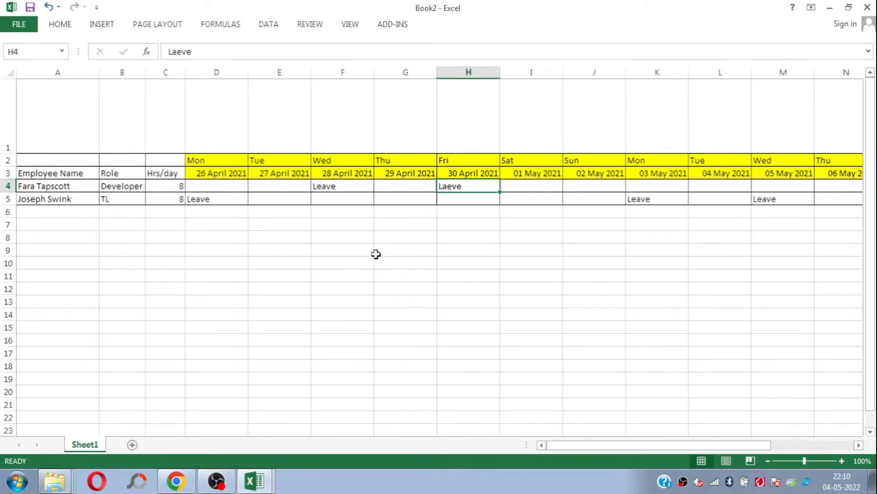
key(Right)
key(Right)
key(Right)
key(Right)
key(Right)
key(Right)
key(Right)
key(Right)
key(Right)
key(Left)
text(16)
key(Return)
key(Up)
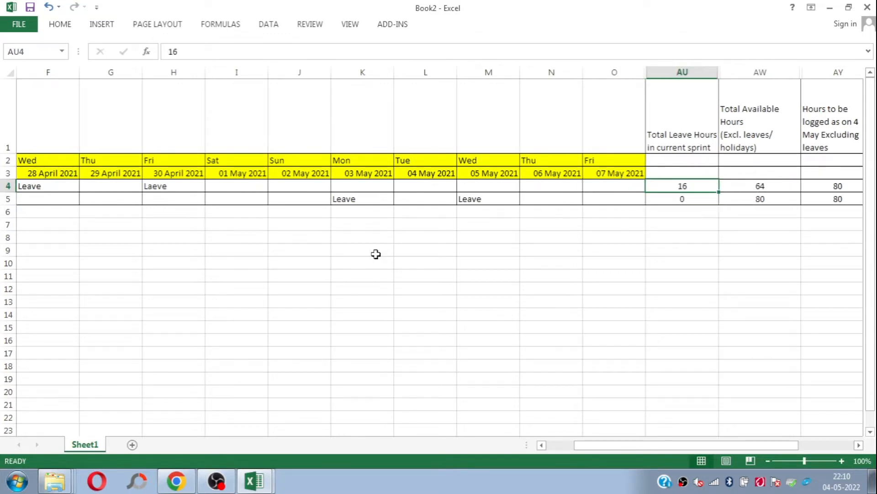
Step: Check the Developer's hour totals and the formula behind Total Available Hours against the leave hours and leave days
key(Right)
key(Right)
key(Right)
key(Right)
key(Left)
key(Left)
key(Left)
key(Left)
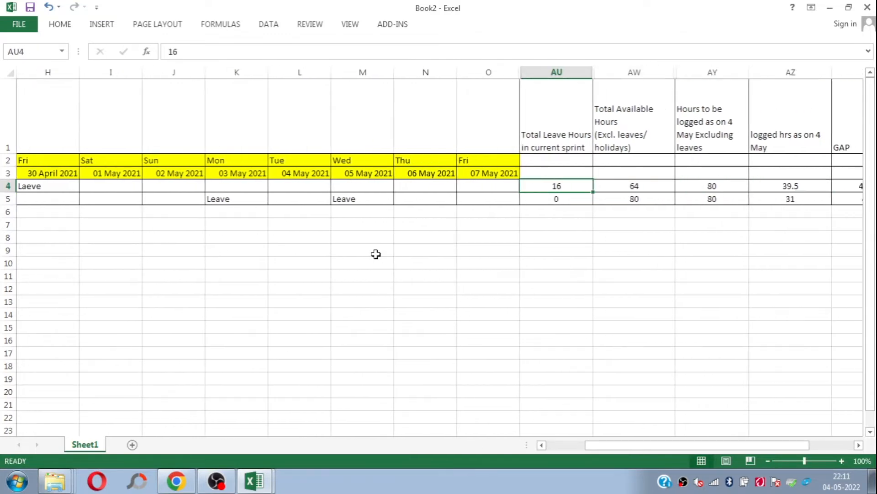
click(633, 183)
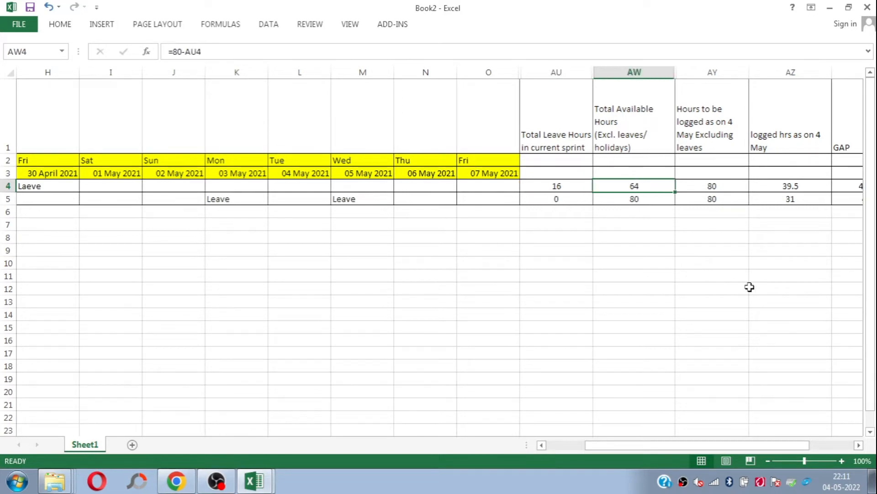
key(Left)
key(Right)
key(Left)
key(Left)
key(Left)
key(Left)
key(Left)
key(Left)
key(Left)
key(Left)
key(Left)
key(Left)
key(Left)
key(Left)
key(Left)
key(Left)
key(Left)
key(Left)
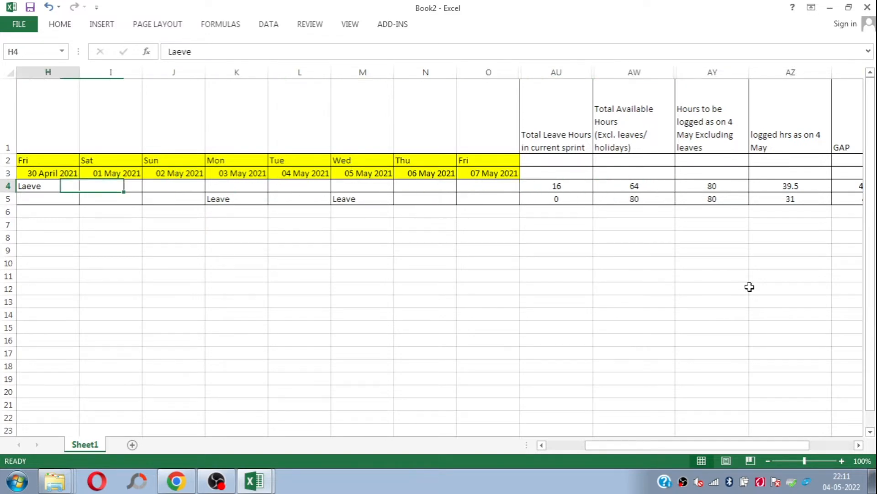
Step: Set the TL's Total Leave Hours in current sprint to 24 in cell AU5, based on the leave days in that row
key(Down)
key(Right)
key(Right)
key(Right)
key(Right)
key(Right)
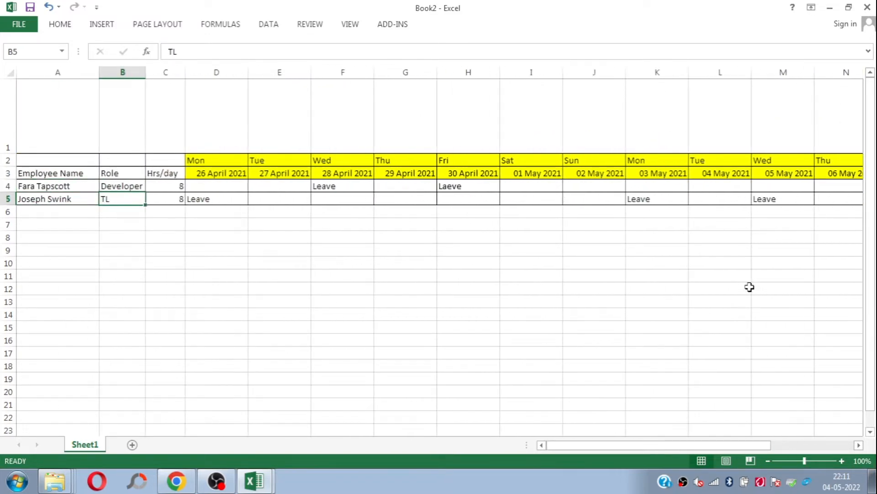
key(Right)
key(Right)
key(Right)
key(Right)
key(Right)
key(Right)
key(Right)
key(Right)
key(Right)
key(Right)
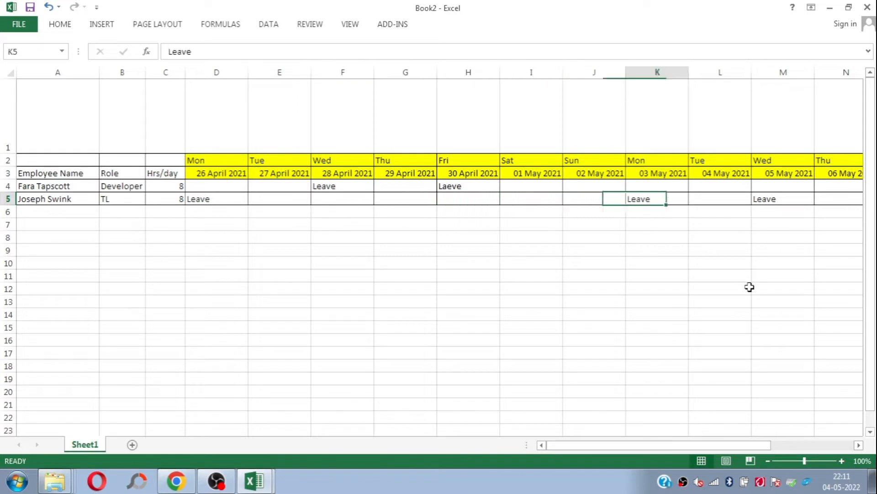
key(Right)
key(Right)
key(Right)
key(Left)
key(Left)
key(Left)
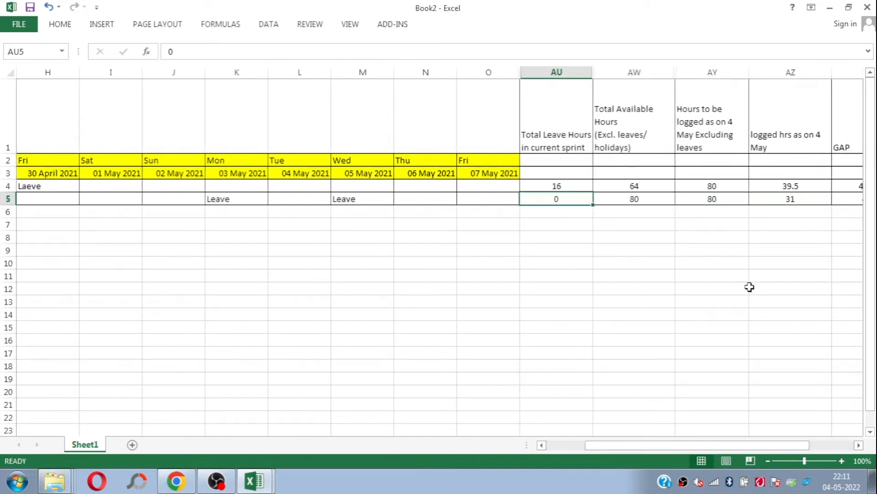
text(24)
key(Return)
Step: Check the TL's Total Available Hours formula and compare the hours to be logged, logged hours and gap for both employees
key(Up)
key(Right)
key(Right)
key(Left)
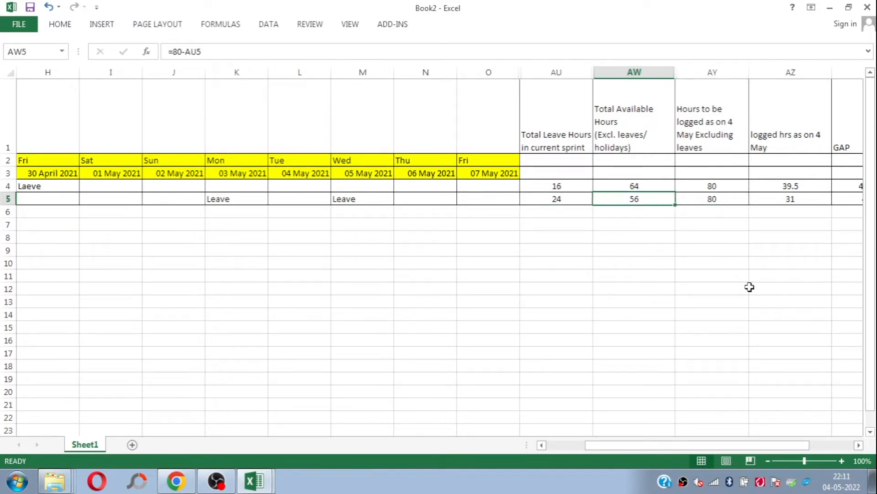
key(Right)
key(Left)
key(Left)
key(Right)
key(Right)
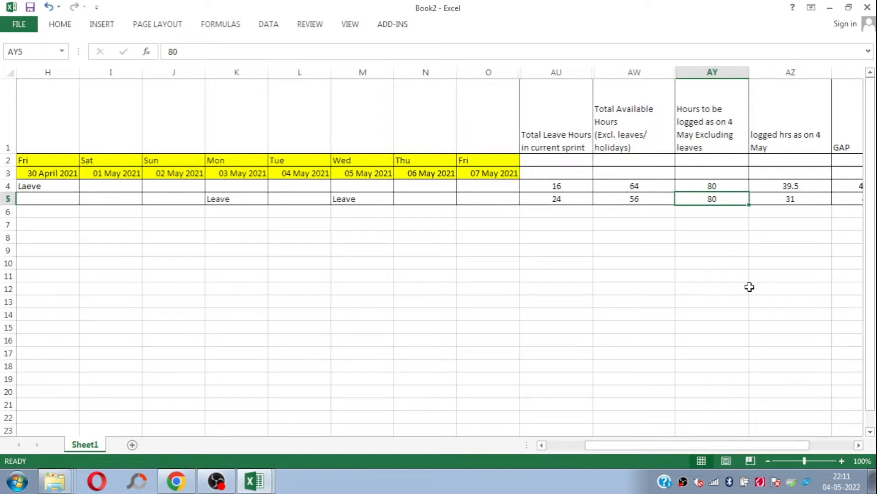
key(Right)
key(Right)
key(Left)
key(Left)
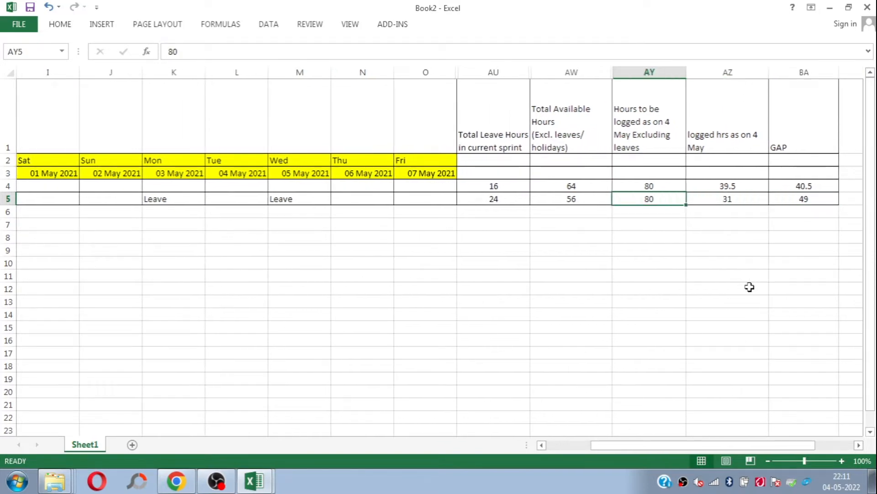
key(Right)
key(Right)
key(Right)
key(Left)
key(Left)
key(Left)
key(Left)
key(Up)
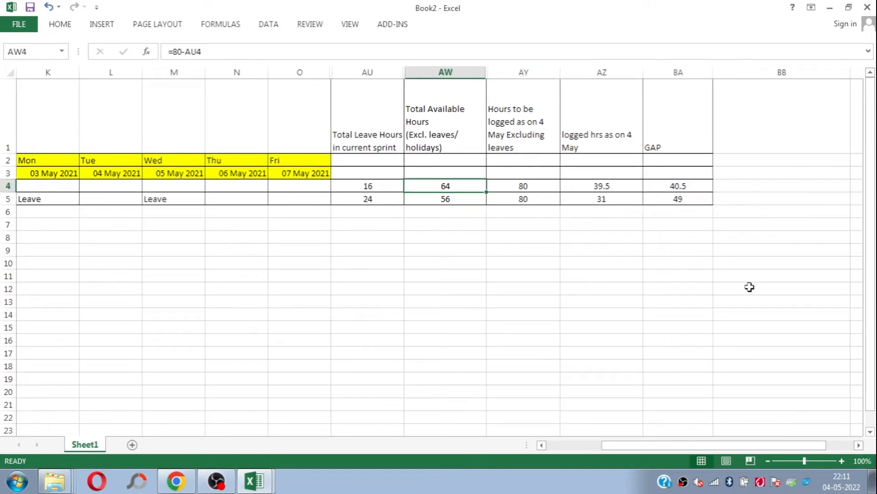
key(Right)
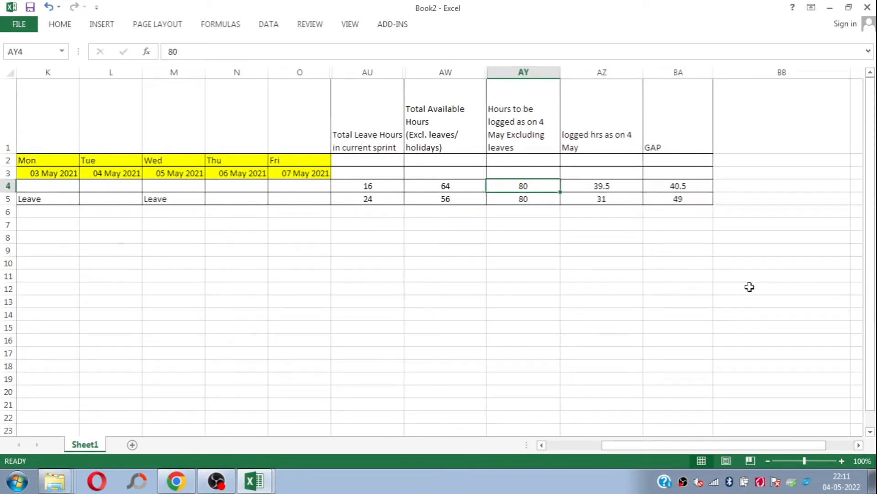
key(Down)
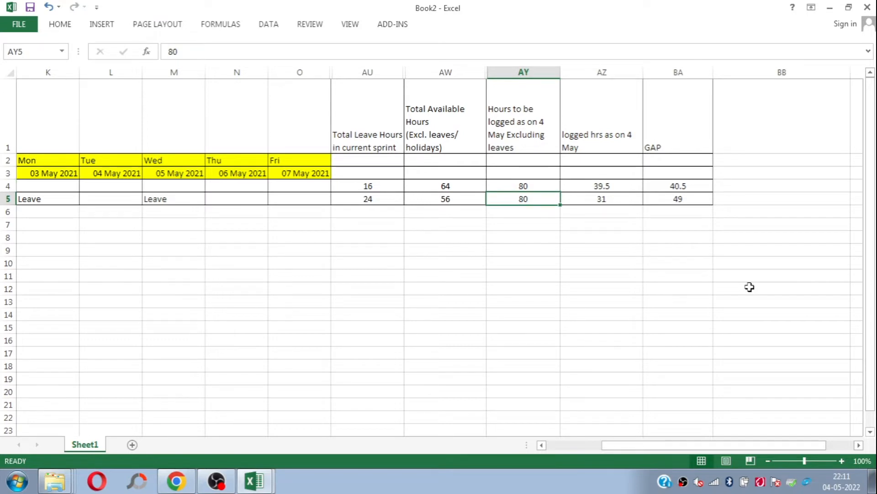
Step: Clear the "Hours to be logged as on 4 May Excluding leaves" values in AY4:AY5
key(Up)
key(shift+Down)
key(Delete)
key(Up)
key(Down)
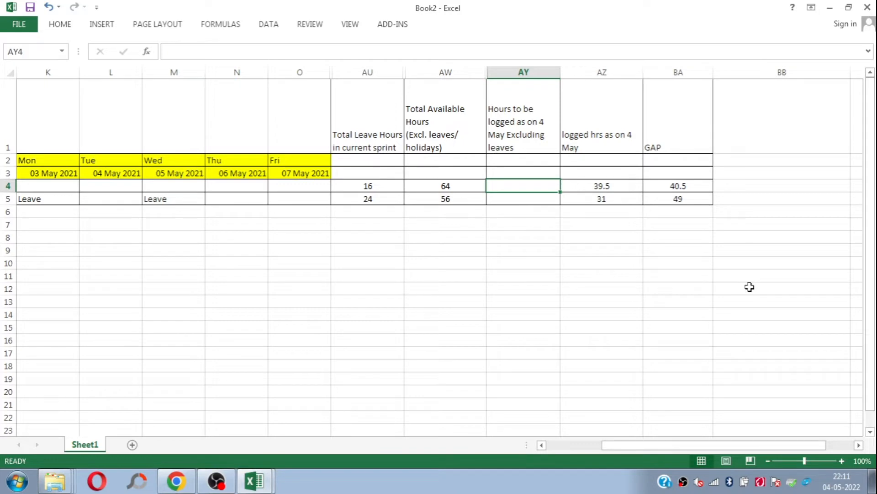
Step: Examine the Developer's working days before and around the 28 April 2021 leave, ending on 26 and 27 April
key(Home)
key(Right)
key(Right)
key(Right)
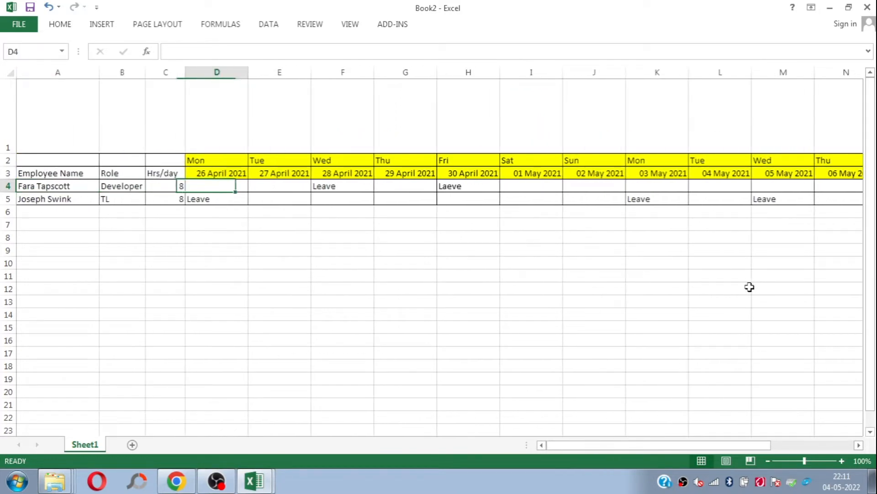
key(Right)
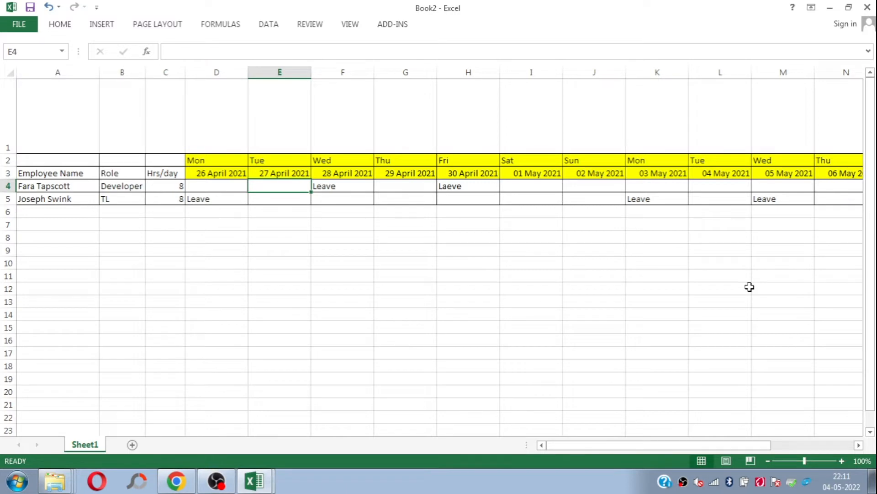
key(Left)
key(Right)
key(Right)
key(Right)
key(Left)
key(Right)
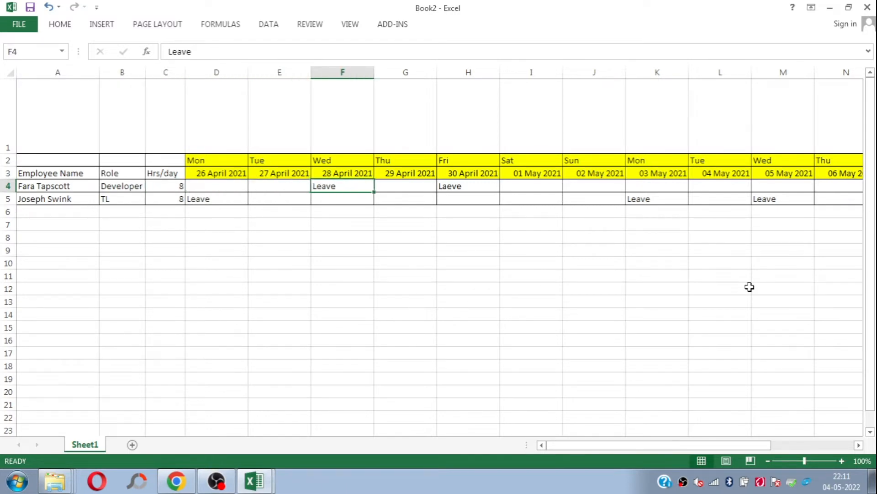
key(Right)
key(Left)
key(Left)
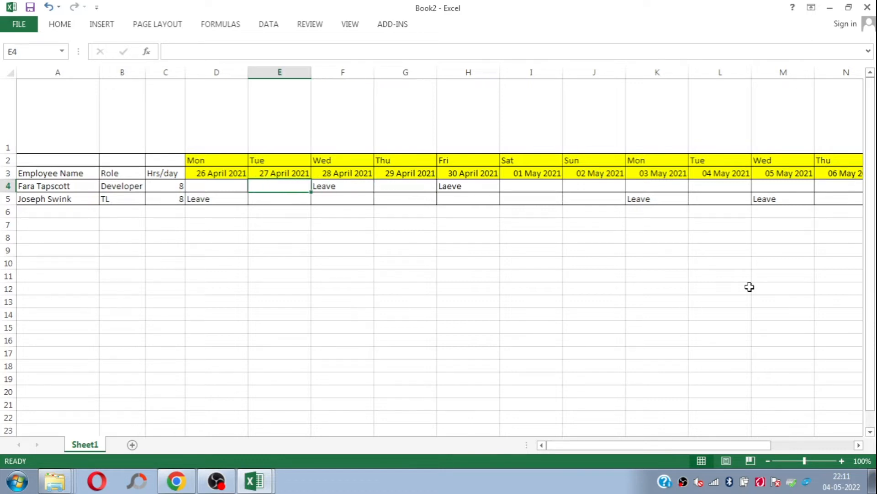
key(Left)
key(shift+Right)
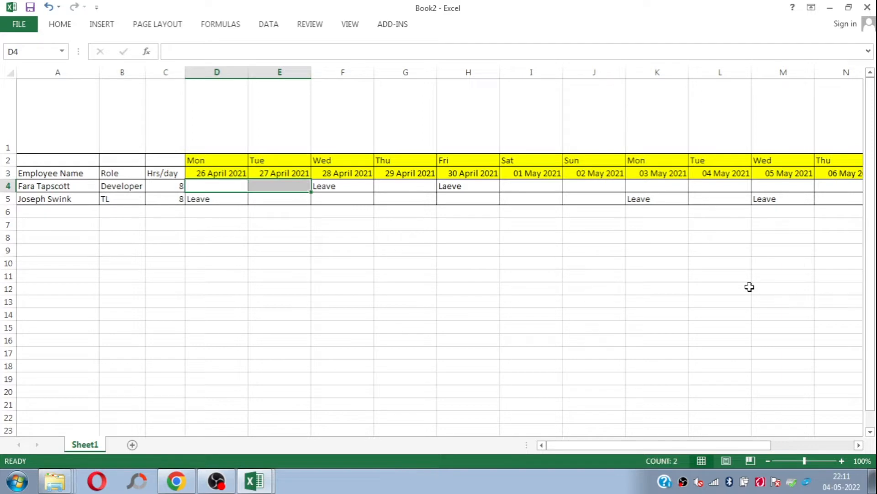
Step: Set the Developer's hours to be logged as on 4 May excluding leaves to 16 in cell AY4
key(Right)
key(Right)
key(Right)
key(Right)
key(Right)
key(Right)
key(Right)
key(Right)
key(Right)
key(Right)
key(Right)
key(Right)
key(Right)
key(Right)
key(Right)
key(Right)
key(Right)
key(Right)
key(Left)
key(Left)
key(Left)
key(Left)
key(Left)
key(Left)
key(Left)
key(Left)
key(Right)
key(Right)
key(Right)
key(Right)
text(1)
key(ctrl+Return)
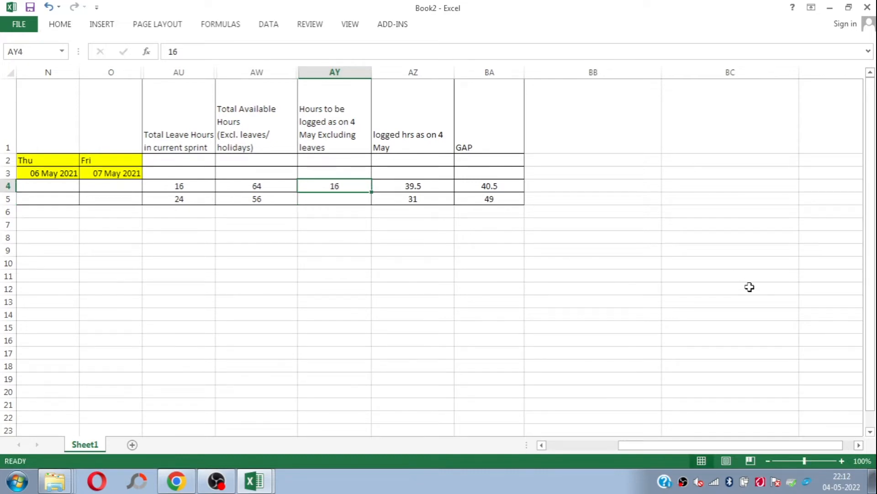
Step: Examine the TL's row from the 26 April 2021 leave through the working days 27 and 28 April
key(Home)
key(Down)
key(Right)
key(Right)
key(Right)
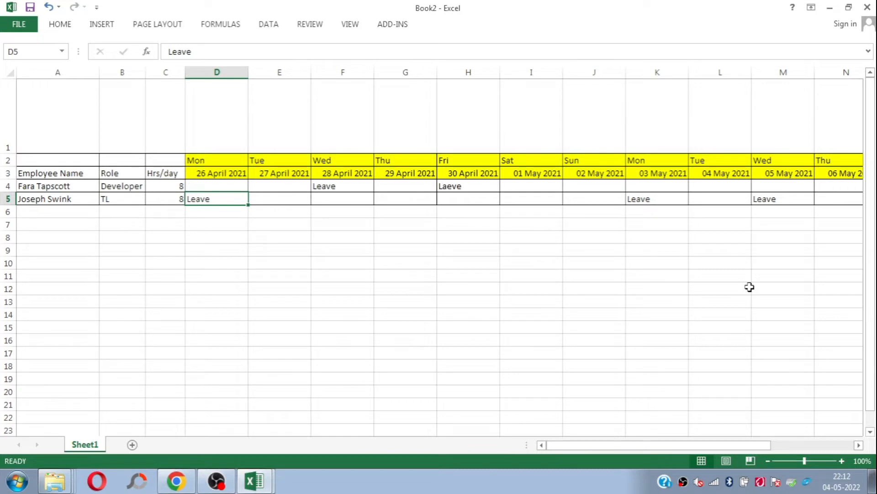
key(Right)
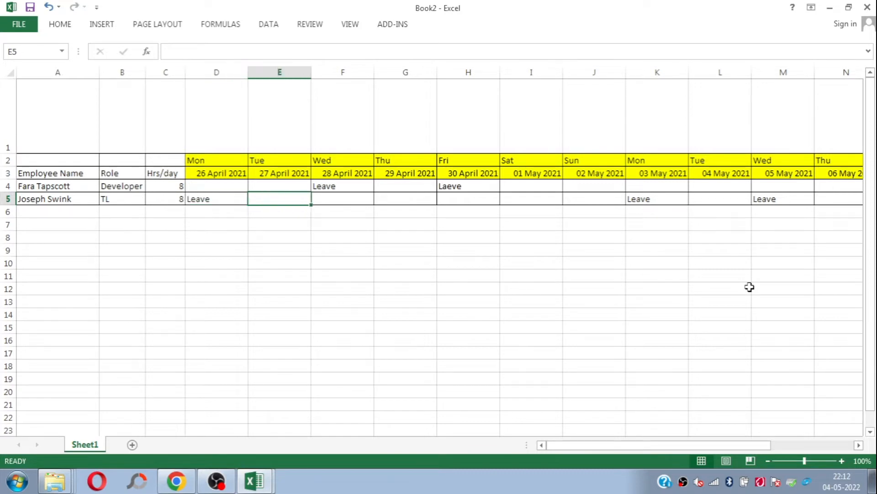
key(shift+Right)
key(shift+Left)
key(shift+Right)
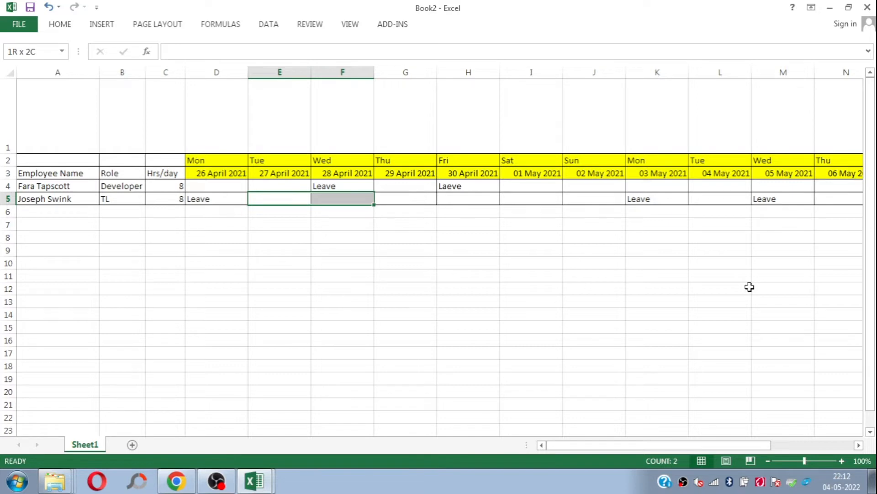
Step: Set the TL's hours to be logged as on 4 May excluding leaves to 16 in cell AY5
key(Right)
key(Right)
key(Right)
key(Right)
key(Right)
key(Right)
key(Right)
key(Right)
key(Right)
key(Right)
key(Right)
key(Right)
key(Right)
key(Right)
key(Right)
key(Right)
key(Right)
key(Left)
key(Left)
key(Left)
key(Left)
key(Left)
Step: Compare the TL's leave hours, available hours, hours to be logged, logged hours and gap in row 5
key(Right)
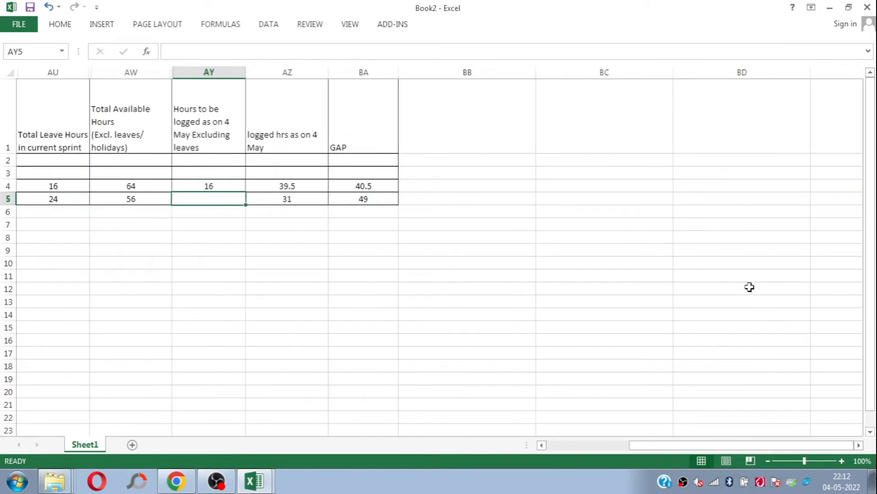
text(16)
key(Return)
key(Up)
key(Right)
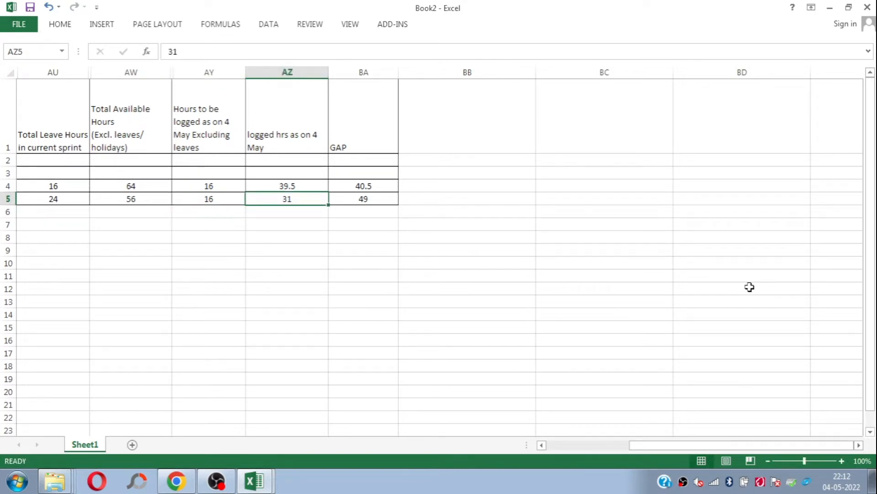
key(Left)
key(Right)
key(Right)
key(Left)
key(Left)
key(Left)
key(Left)
key(Right)
key(Right)
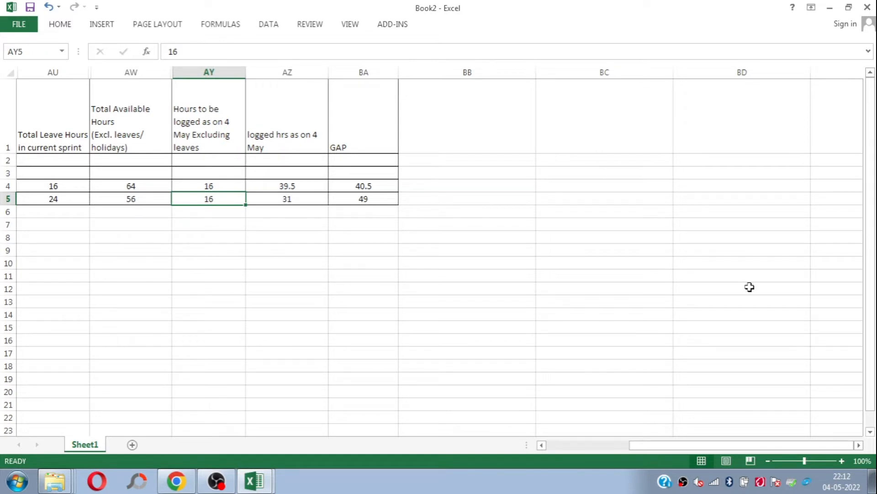
Step: Clear the "logged hrs as on 4 May" values of both employees in column AZ
key(Right)
key(Right)
key(Left)
key(Up)
key(Up)
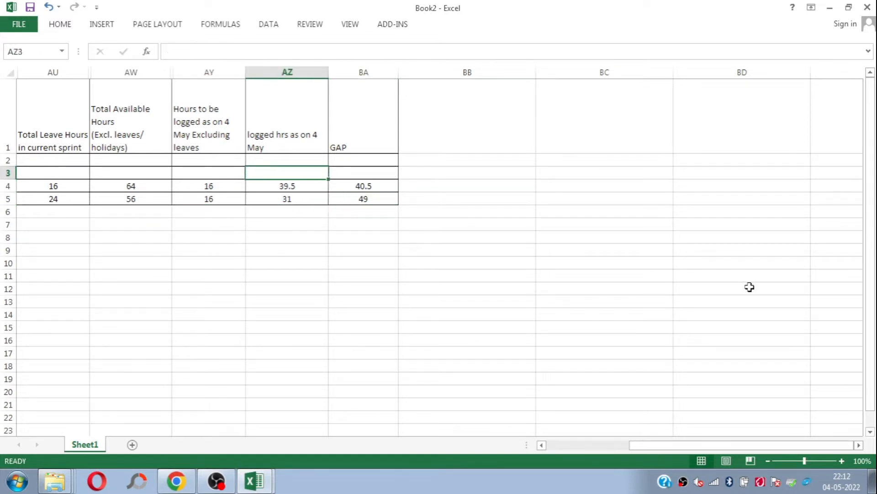
key(shift+Down)
key(shift+Down)
key(Delete)
key(Up)
key(Down)
click(278, 187)
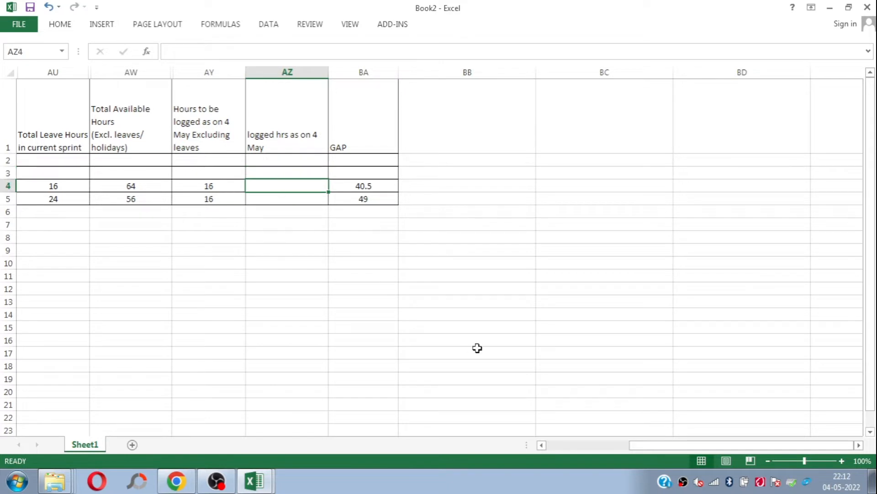
Step: Set the logged hours as on 4 May to 13 for the Developer in AZ4 and 14 for the TL in AZ5
text(13)
key(Return)
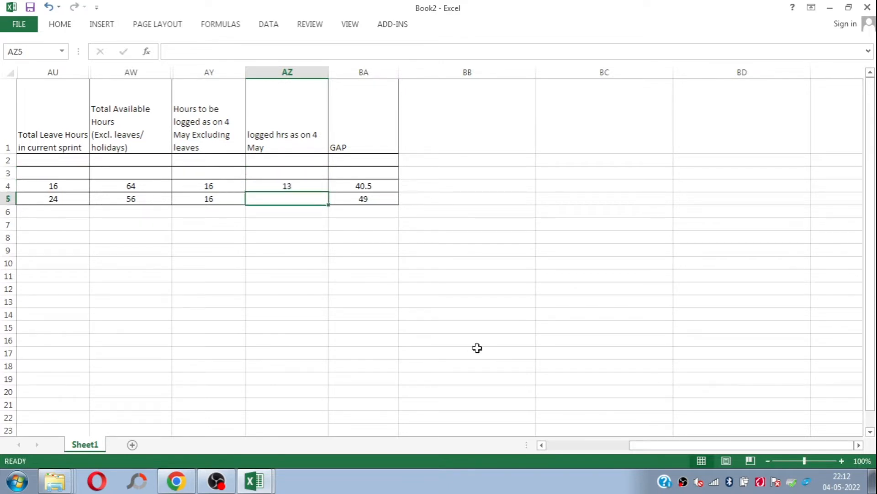
text(14)
key(Right)
key(Up)
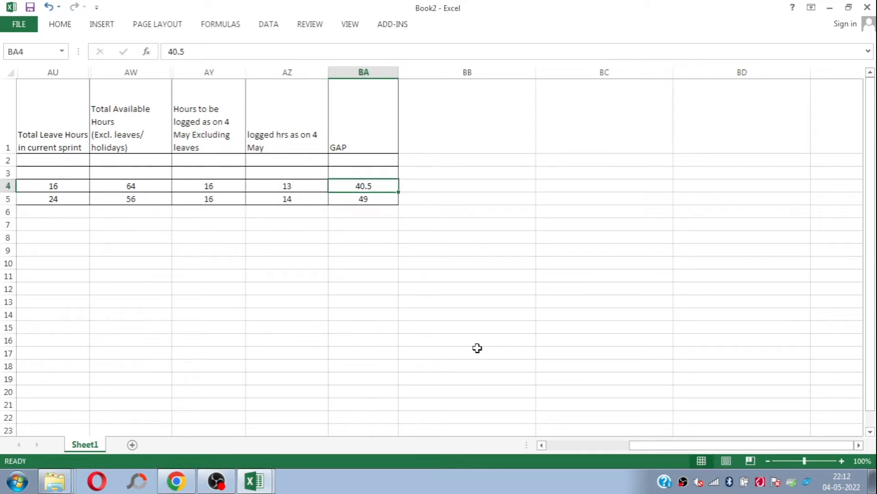
Step: Calculate the Developer's GAP in BA4 by subtracting logged hours from hours to be logged with =AY4-AZ4
key(Left)
key(Left)
key(Right)
key(Right)
text(=)
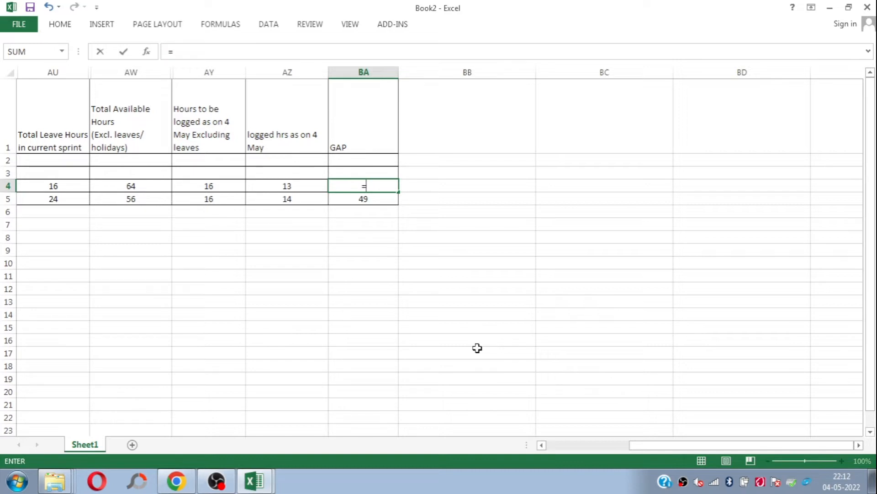
key(Left)
key(Left)
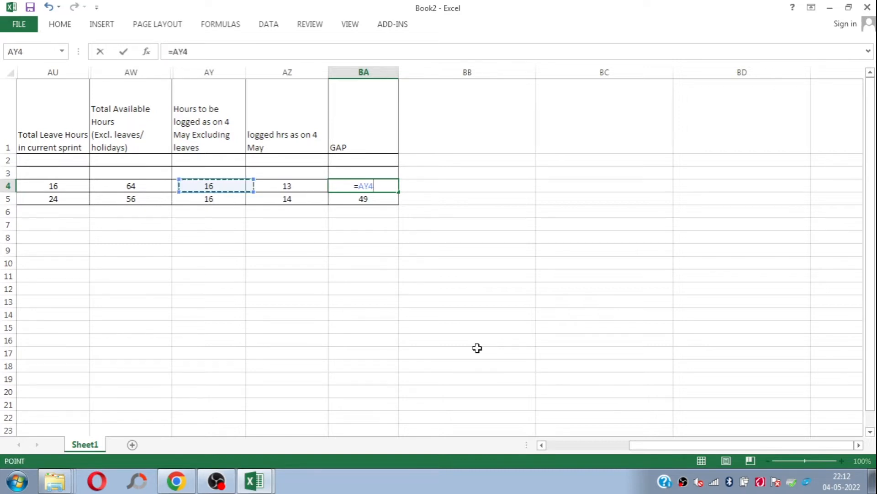
text(-)
key(Left)
key(Return)
Step: Fill the GAP formula from BA4 down to the TL's row in BA5
key(Up)
key(Down)
key(ctrl+d)
key(Up)
key(Up)
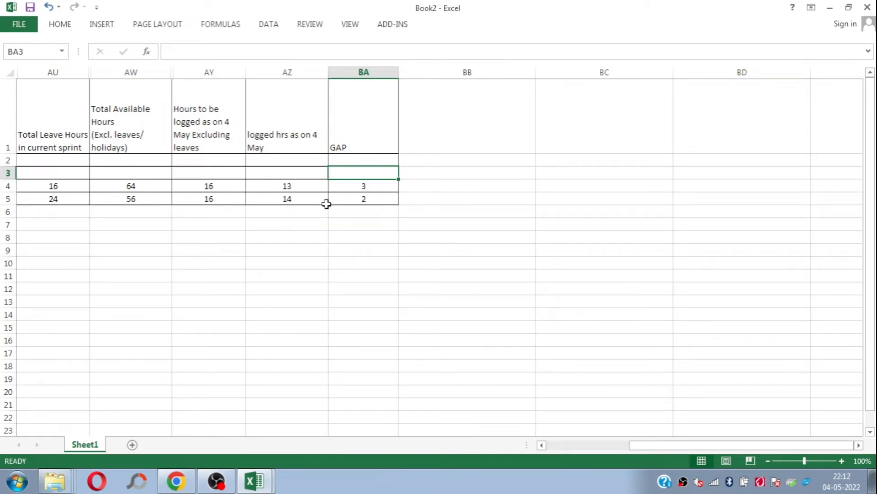
Step: Review the whole manual sheet from the employee and leave-date columns through the hour totals and GAP column
click(306, 137)
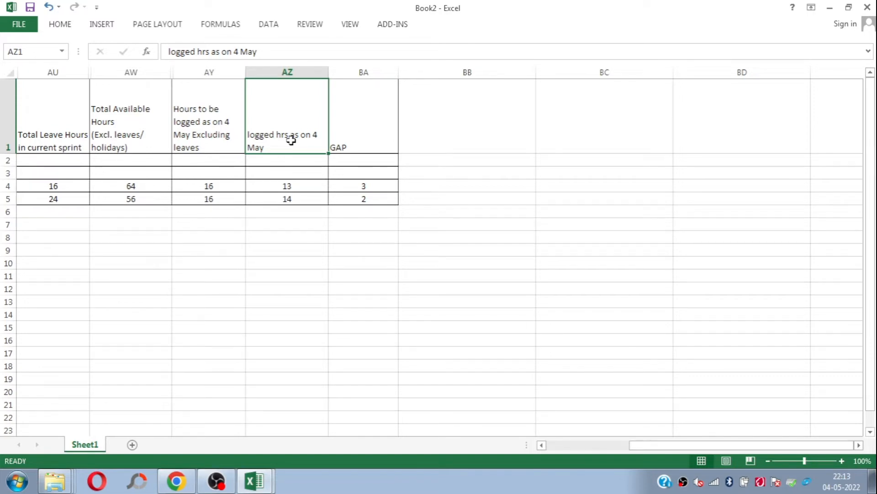
key(Left)
key(Left)
key(Left)
key(ctrl+Left)
key(Right)
key(Right)
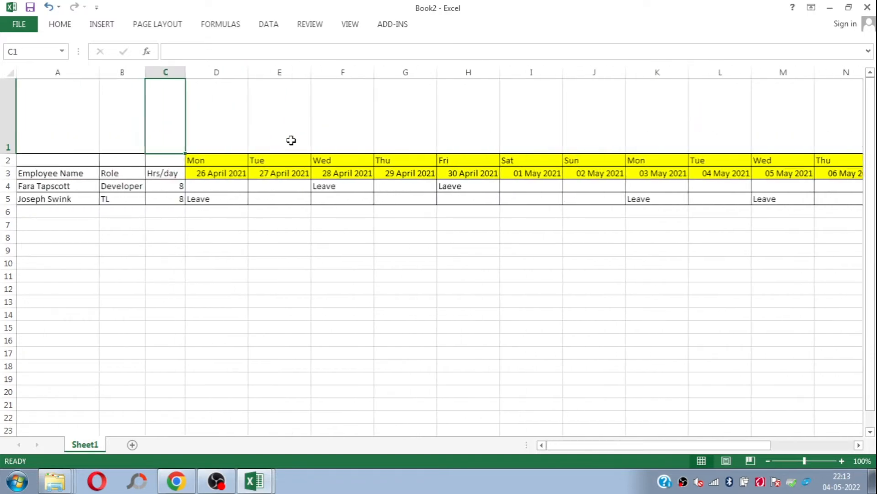
key(ctrl+Right)
key(Right)
key(Right)
key(Right)
key(Right)
key(Right)
key(Right)
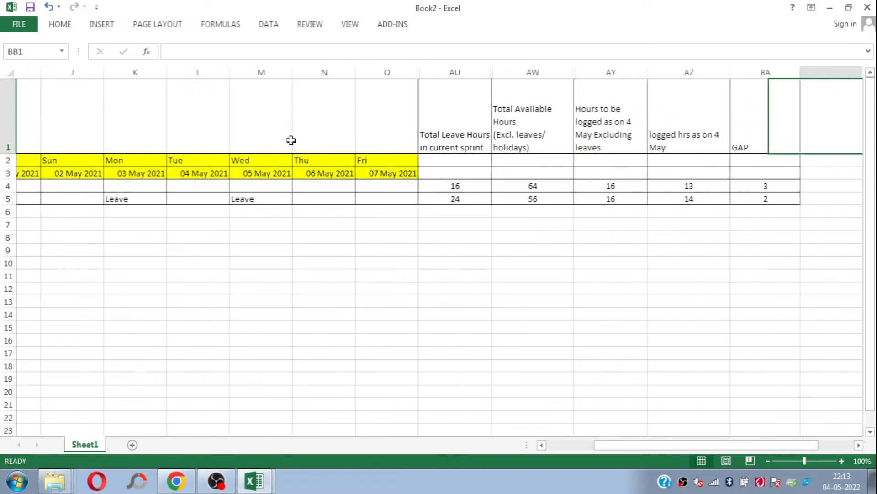
key(Left)
key(Left)
key(Home)
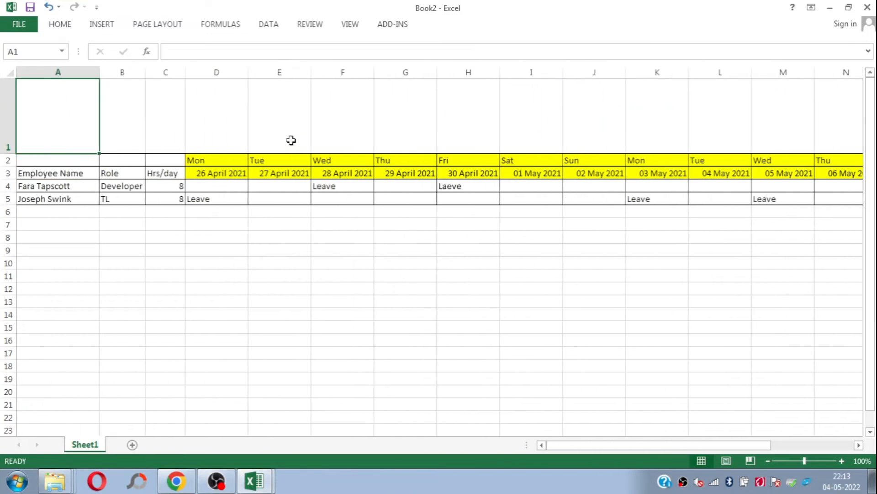
Step: Switch to the Logged Hours report workbook and show the JIRA logged hrs Gap Report with its holiday details on Main Sheet
click(259, 491)
click(245, 440)
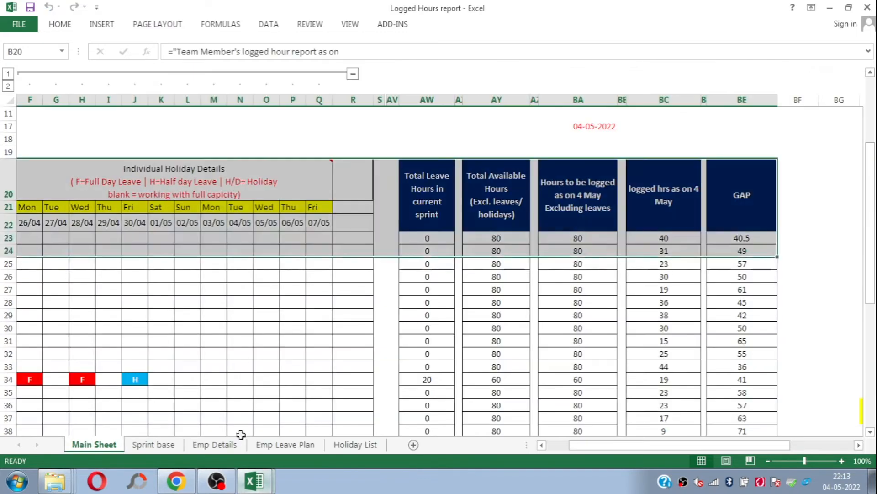
click(224, 300)
drag(870, 224, 862, 190)
click(871, 183)
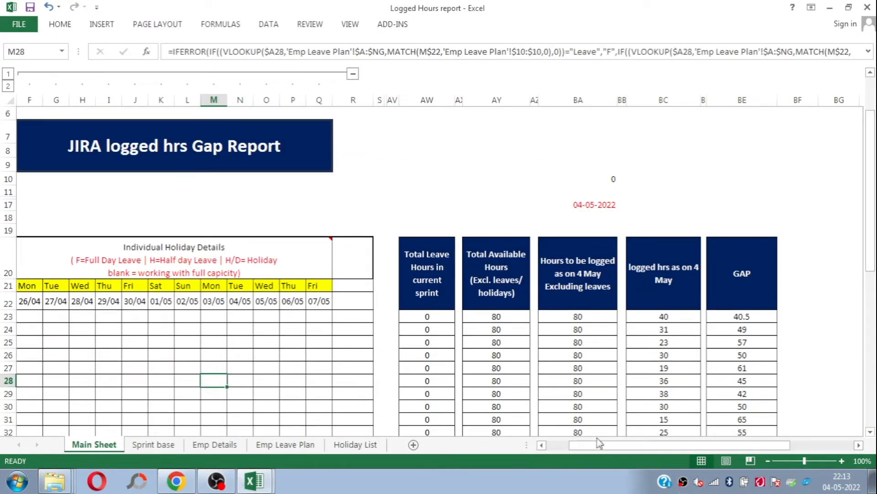
Step: Set the sprint number in the Sprint Details block to 98 and return it to 97
drag(603, 453, 586, 452)
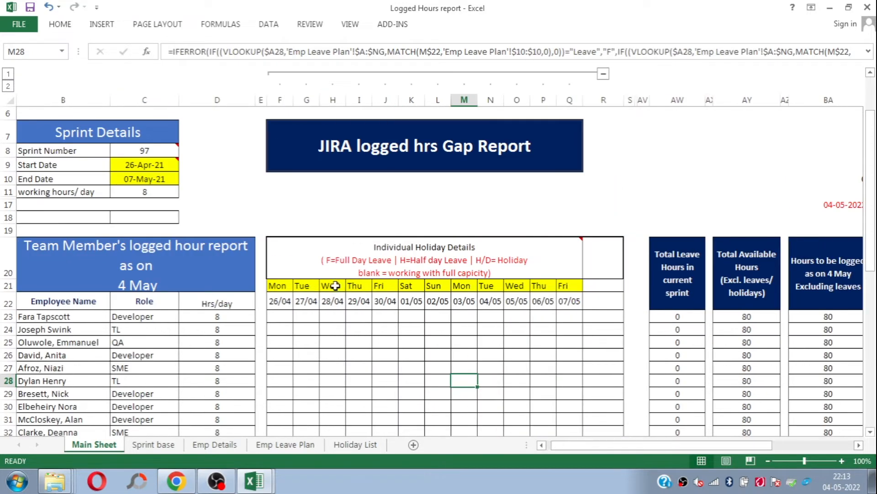
click(377, 192)
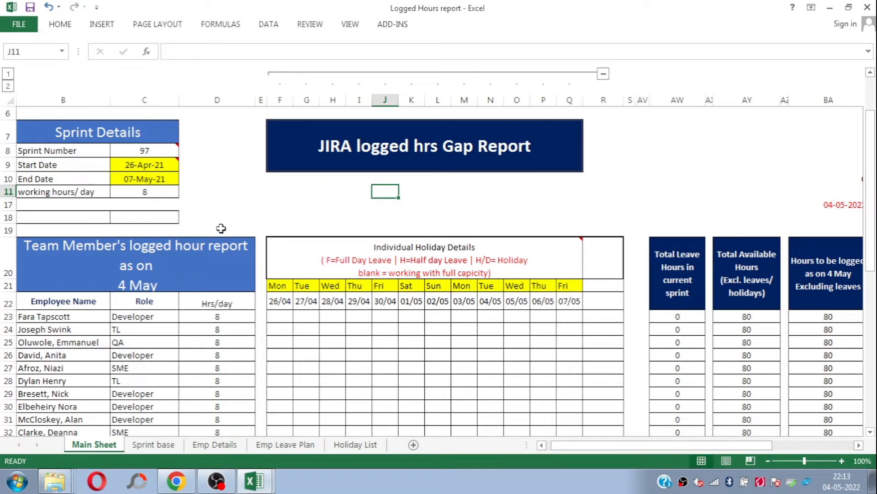
click(173, 151)
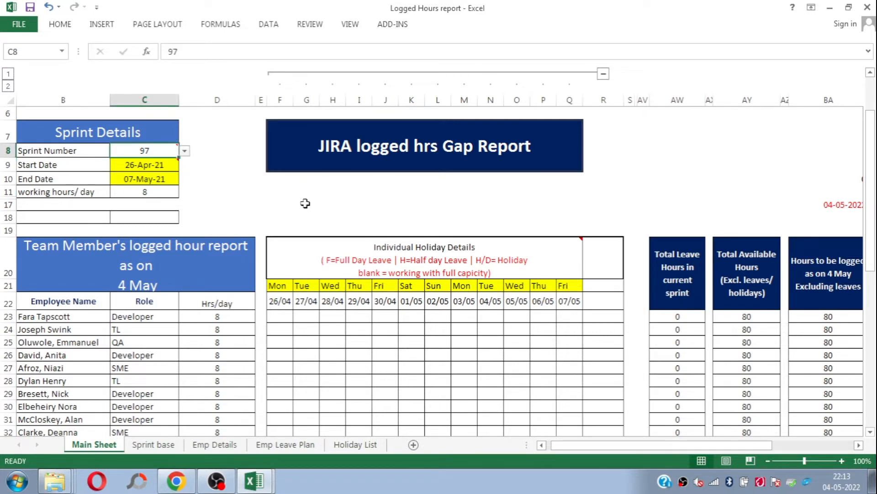
key(alt+Down)
key(Down)
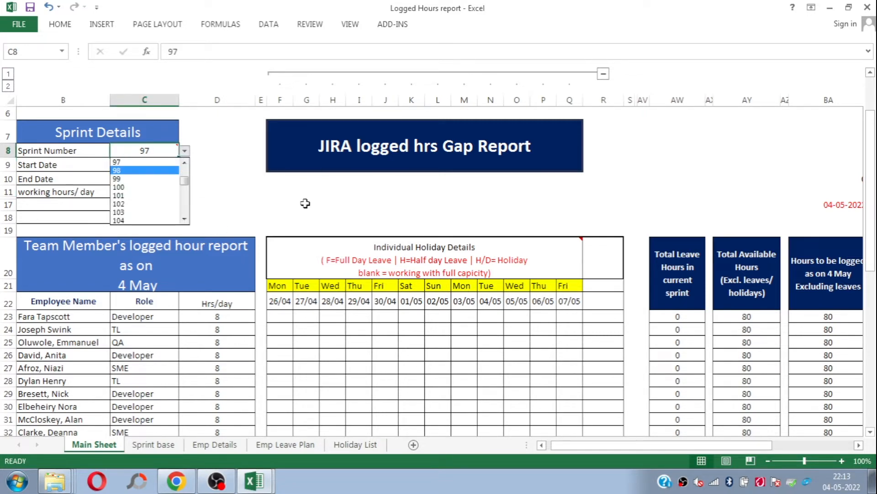
key(Return)
key(alt+Down)
key(Up)
key(Return)
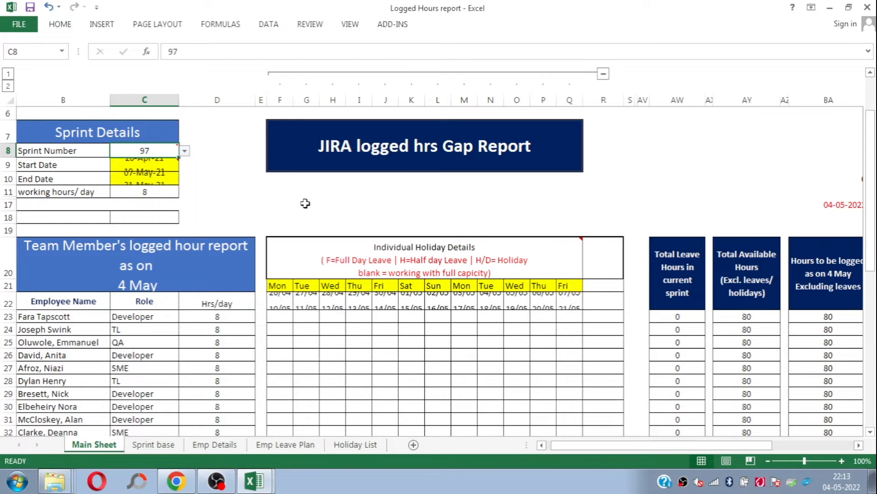
Step: Review the Employee Name, Role and Hrs/day columns down the team member list
click(283, 244)
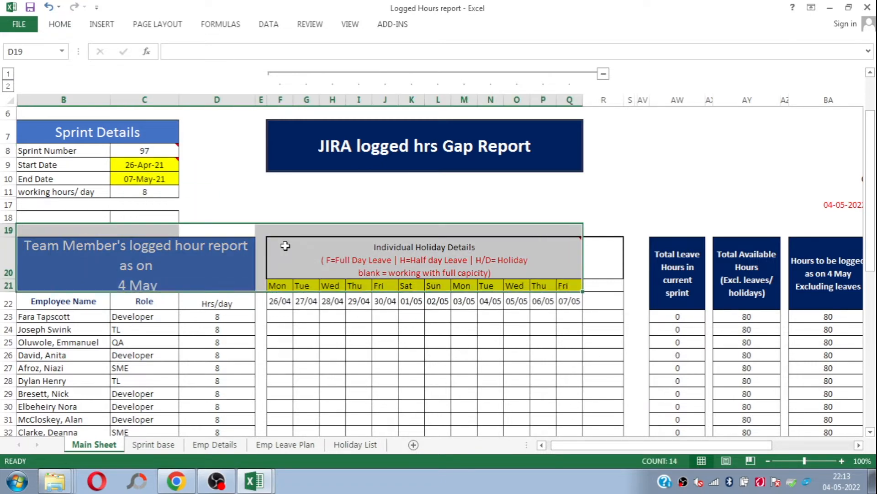
click(121, 313)
key(Left)
key(Down)
key(Down)
key(Down)
key(Down)
key(Down)
key(Down)
key(Down)
key(Down)
key(Down)
key(Down)
key(Down)
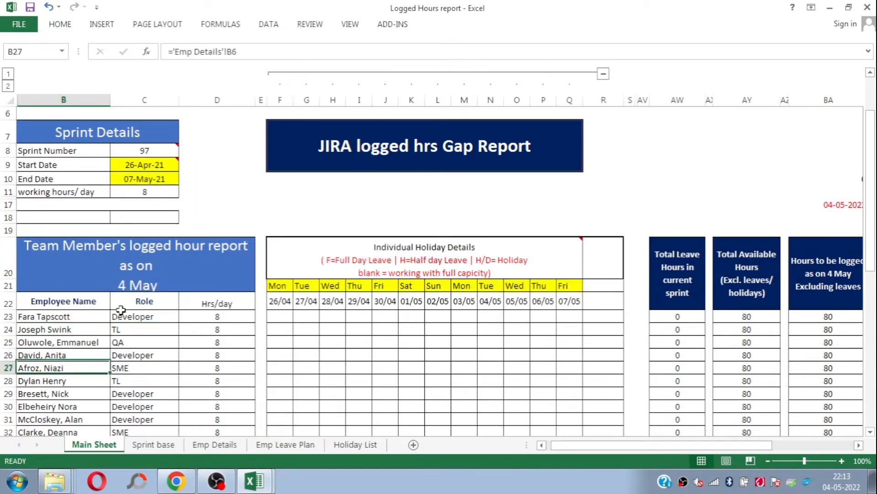
key(Down)
key(Down)
key(Down)
key(Down)
key(Down)
key(Down)
key(Down)
key(Down)
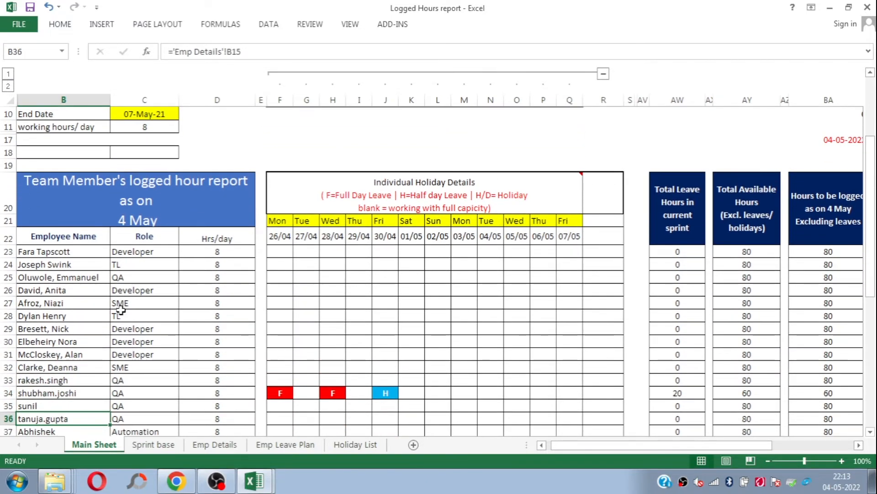
key(Down)
key(Down)
key(Down)
key(Up)
key(Up)
key(Up)
key(Up)
key(Up)
key(Up)
key(Up)
key(Up)
key(Up)
key(Up)
key(Up)
key(Up)
key(Up)
key(Up)
key(Up)
key(Up)
key(Up)
key(Up)
key(Right)
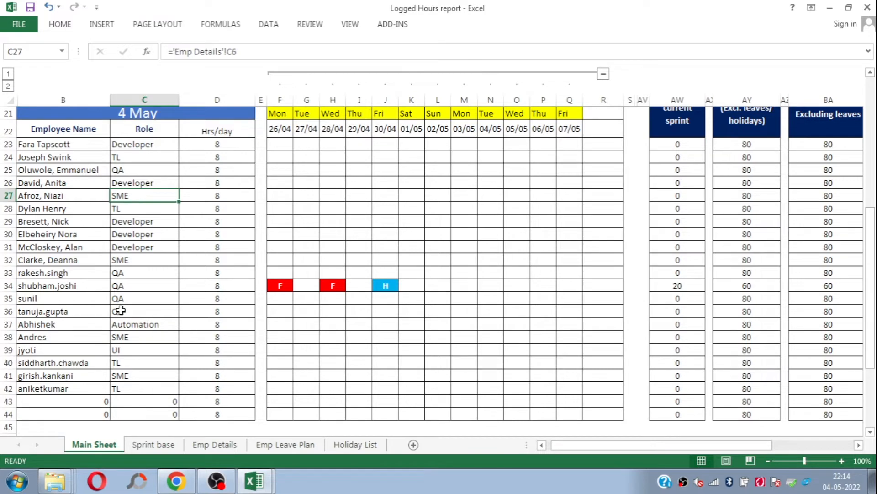
key(Right)
key(Up)
key(Up)
key(Up)
key(Up)
key(Up)
key(Up)
key(Up)
key(Up)
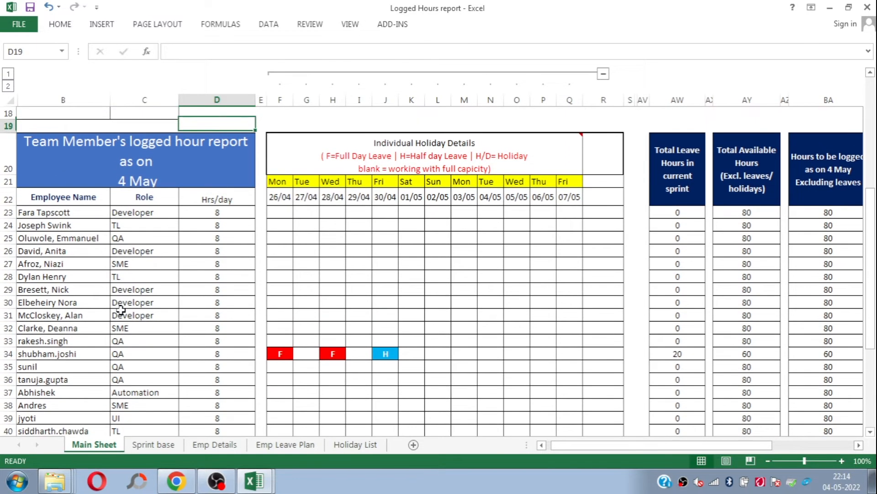
Step: Examine the Individual Holiday Details heading with its leave codes and the sprint date row beneath it
key(Right)
key(Right)
key(Down)
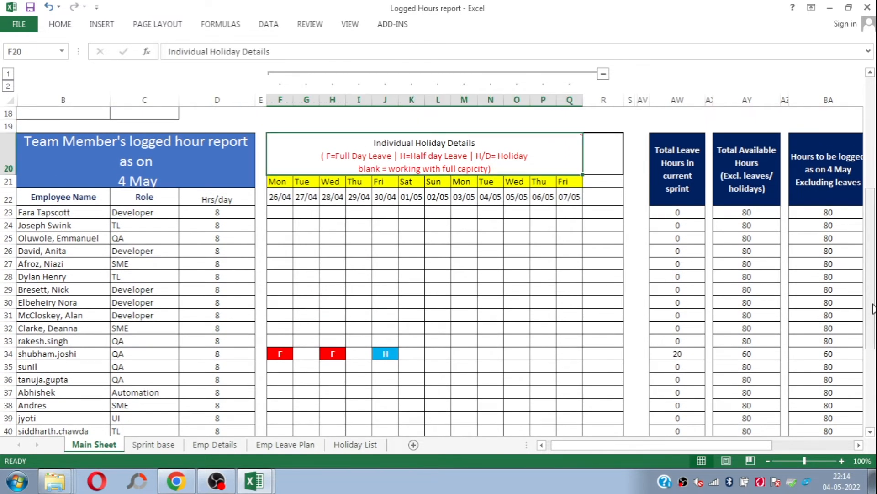
scroll(873, 307, up, 1)
click(309, 251)
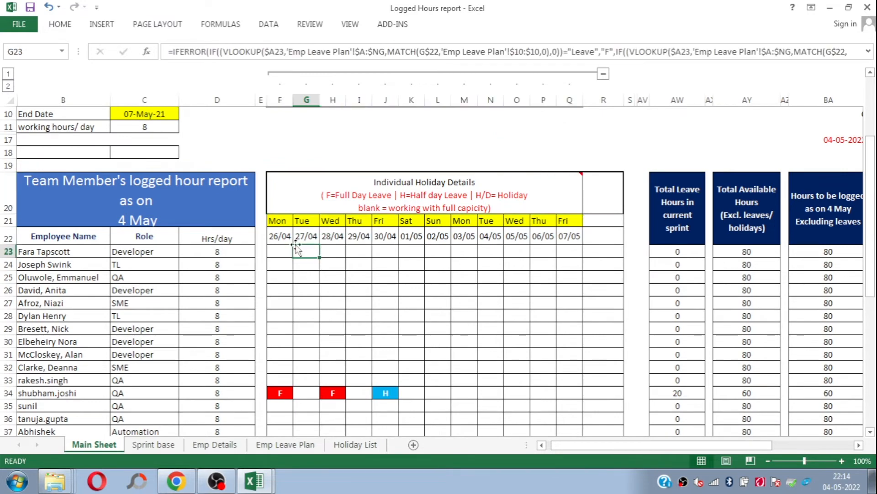
click(286, 238)
shift+click(590, 235)
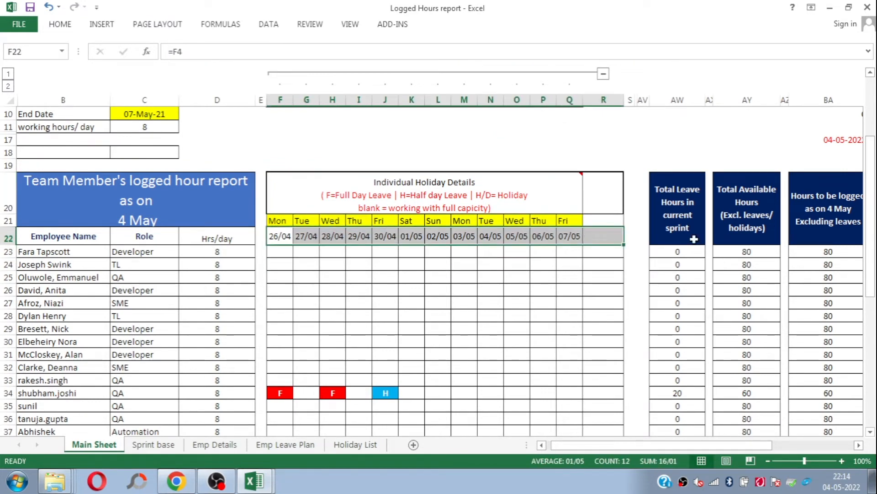
Step: Examine the leave, available, logged hours and GAP columns, and the first employee's row across the leave dates
drag(732, 446, 751, 446)
drag(873, 247, 873, 264)
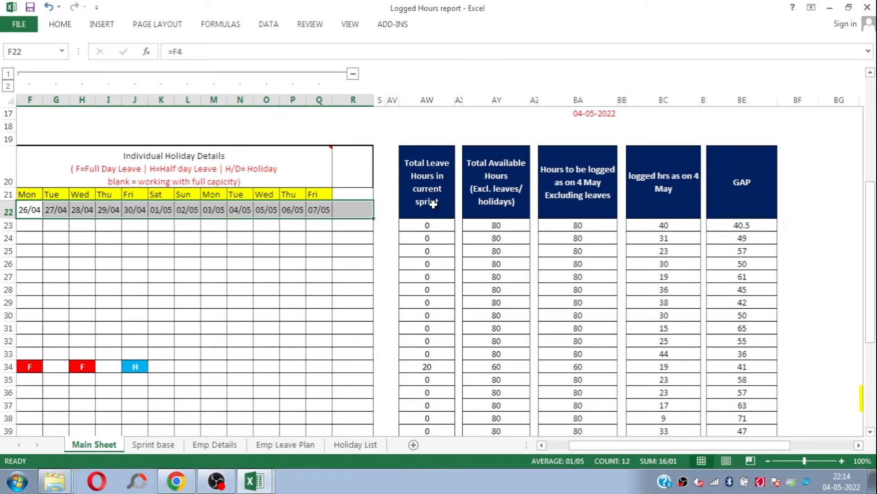
click(416, 177)
click(245, 219)
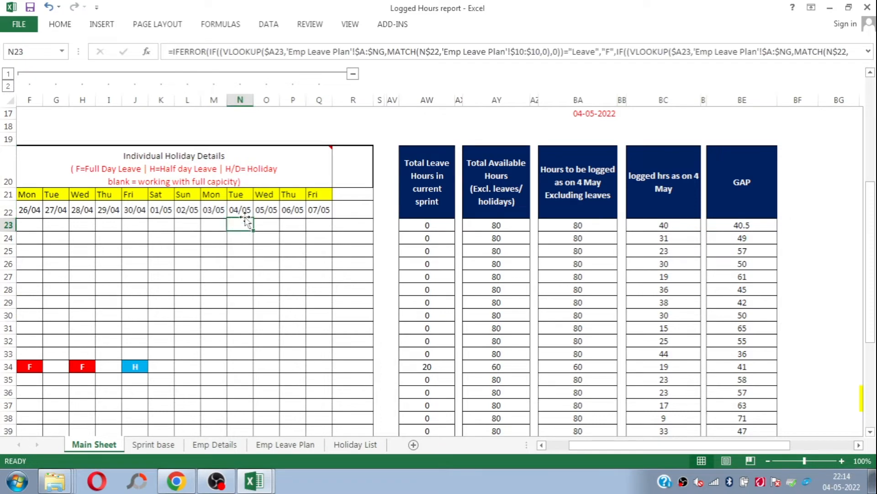
key(Home)
key(Right)
key(Right)
key(Right)
key(Right)
key(Right)
key(Right)
key(Right)
key(Right)
key(Right)
key(Right)
key(Right)
key(Right)
key(Right)
key(Right)
key(Right)
key(Right)
key(Right)
key(Right)
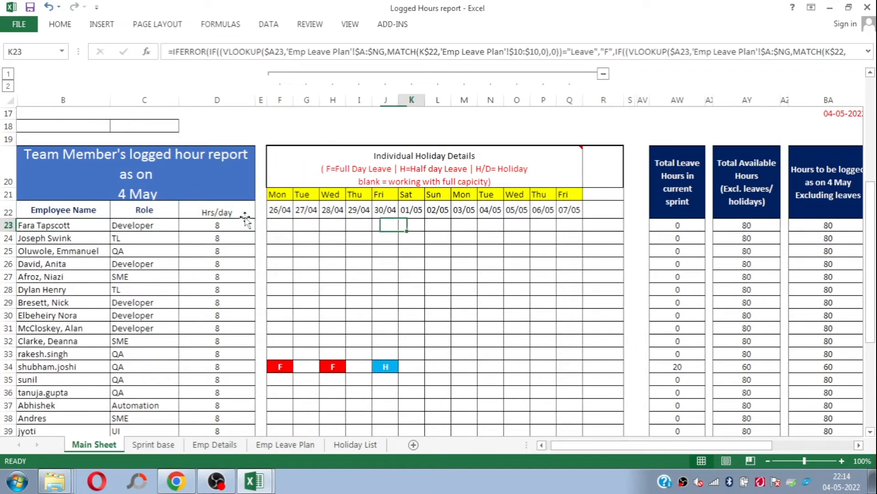
Step: Set the sprint number in C8 of the Sprint Details block to 99
key(Left)
key(Left)
key(Left)
key(Left)
key(Left)
key(Left)
key(Left)
key(Left)
key(Left)
key(Left)
key(Left)
key(Left)
key(Left)
key(Left)
key(Left)
key(Left)
key(Left)
key(Left)
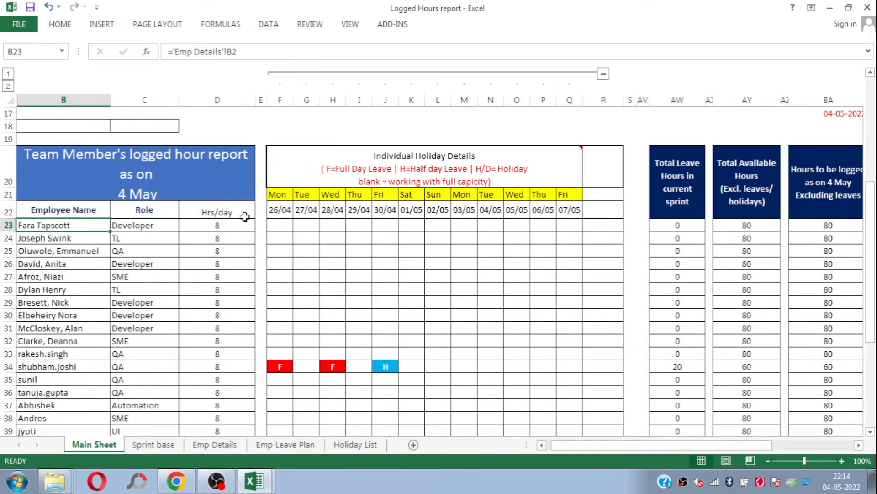
key(Up)
key(Up)
key(Up)
key(Up)
key(Up)
key(Up)
key(Up)
key(Up)
key(Up)
key(Up)
key(Up)
key(Down)
key(Down)
key(Right)
key(alt+Down)
key(Down)
key(Down)
key(Return)
key(Down)
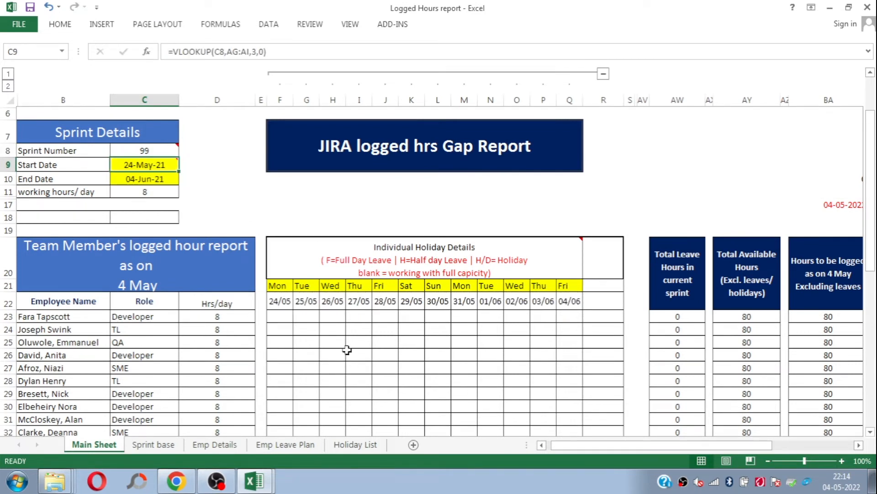
Step: Examine the sprint dates in F22:Q22 and the whole Individual Holiday Details grid below them
drag(282, 306, 567, 300)
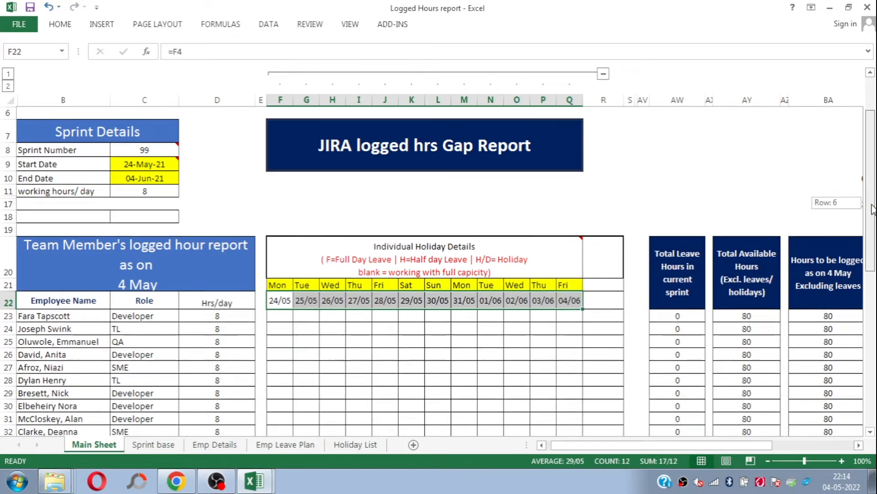
scroll(467, 237, down, 2)
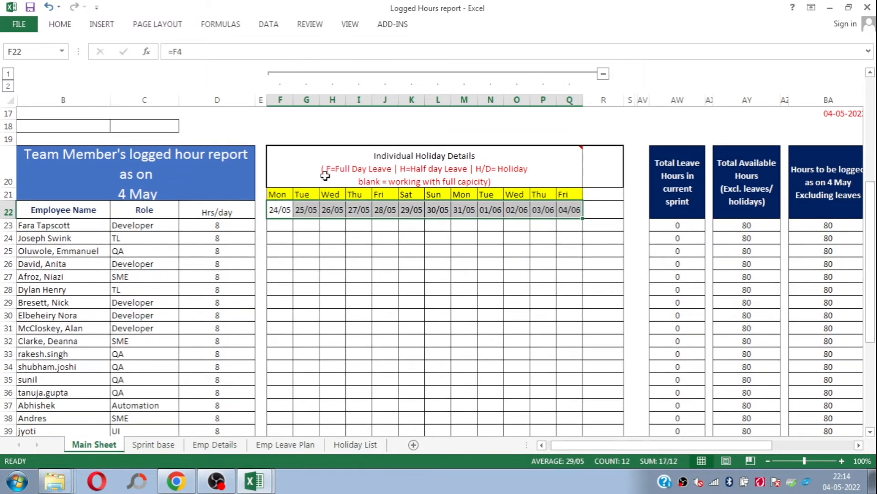
drag(325, 175, 613, 415)
drag(871, 343, 872, 324)
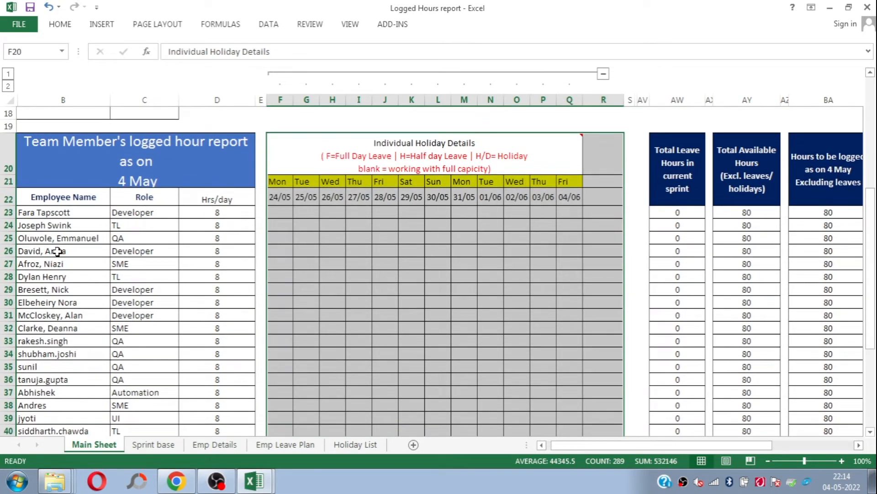
click(373, 239)
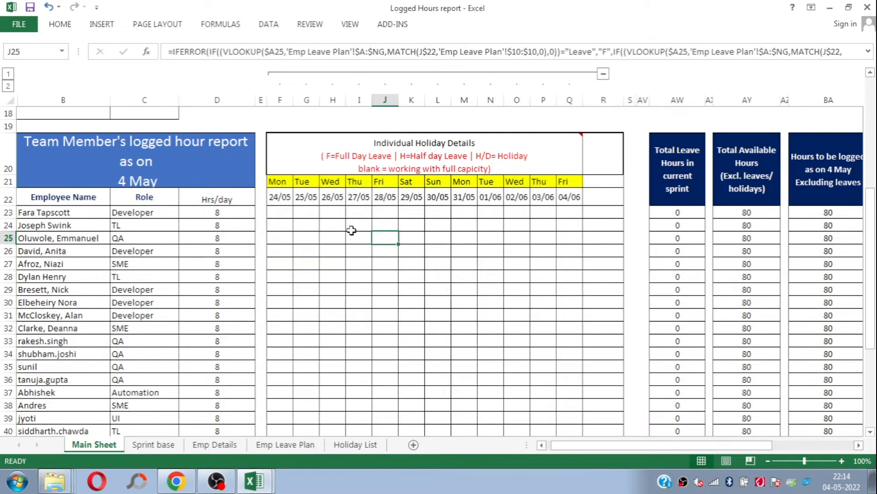
Step: Show the holiday cells F23:Q33 and their source on the Emp Leave Plan sheet, and return to Main Sheet
drag(280, 212, 567, 346)
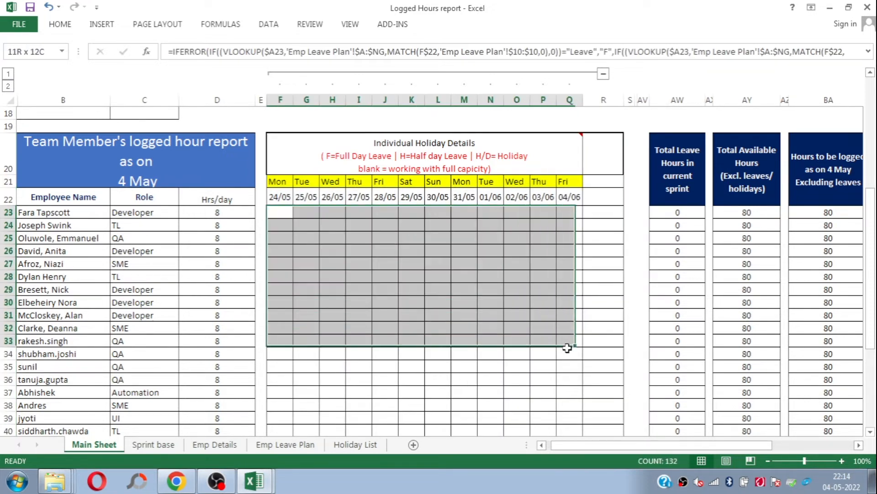
click(285, 444)
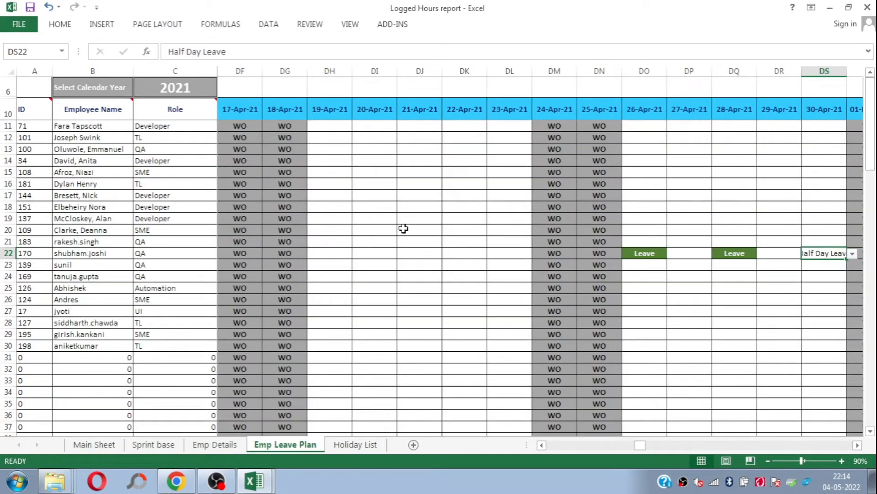
click(94, 446)
Step: Examine the Total Leave Hours, Total Available Hours and Hours to be logged column headings one by one
drag(760, 448, 774, 449)
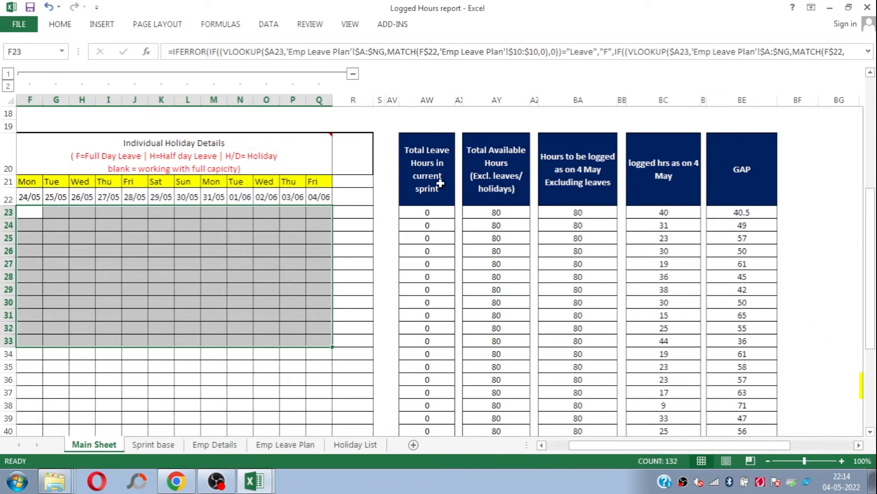
click(440, 183)
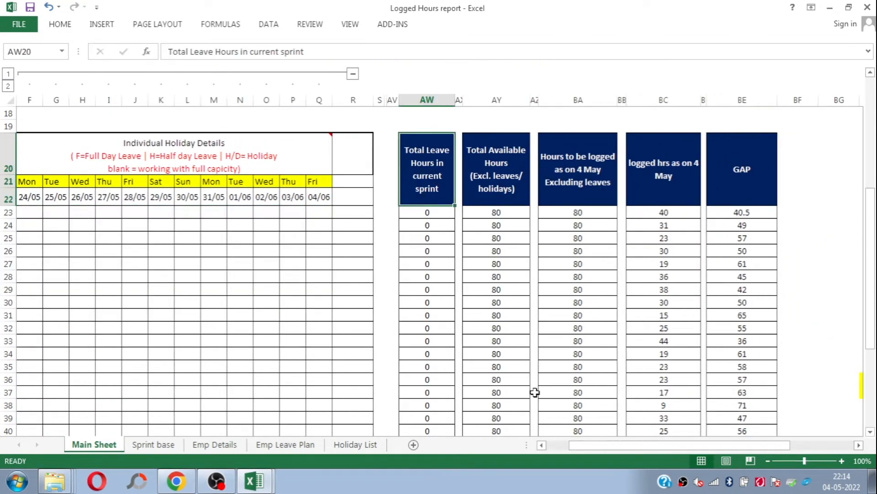
click(506, 189)
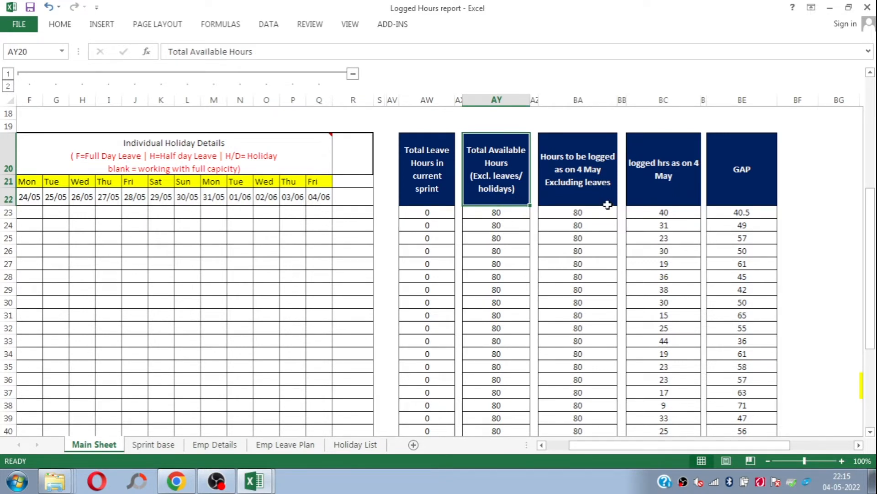
click(608, 179)
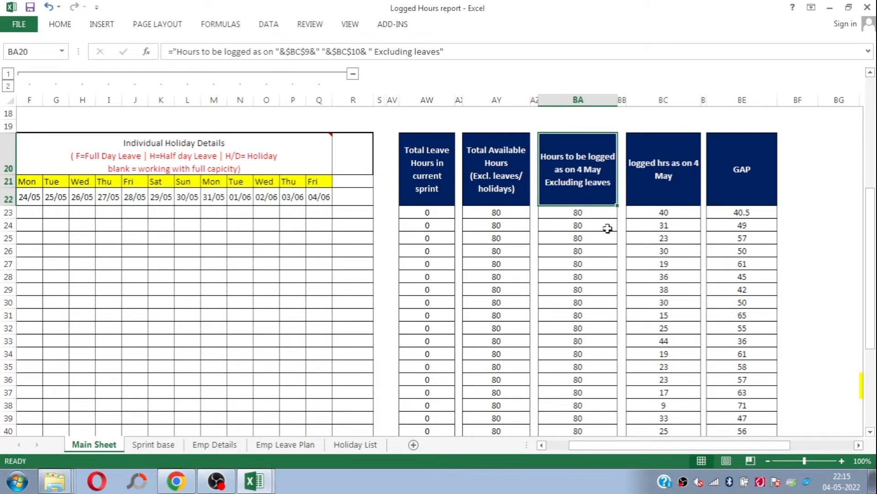
Step: Check the Sprint Details dates and the current-date formula in BA17 behind the Hours to be logged column
drag(651, 442, 613, 455)
scroll(439, 274, up, 3)
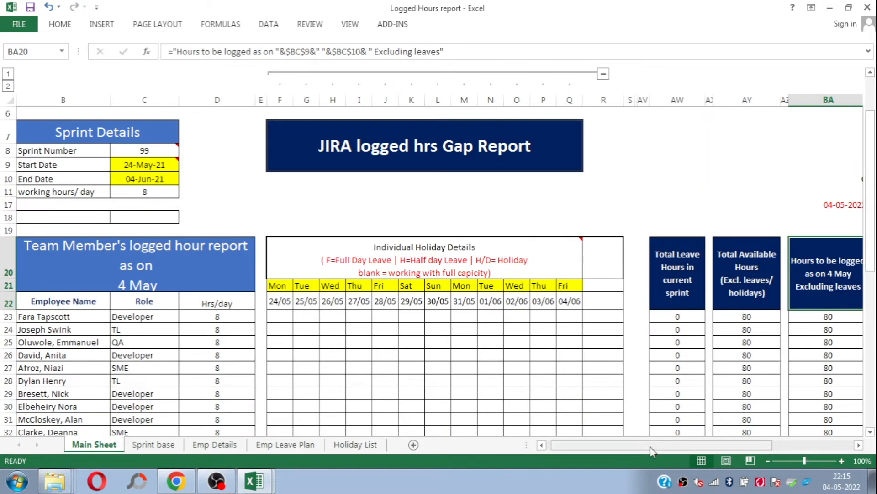
drag(654, 451, 679, 451)
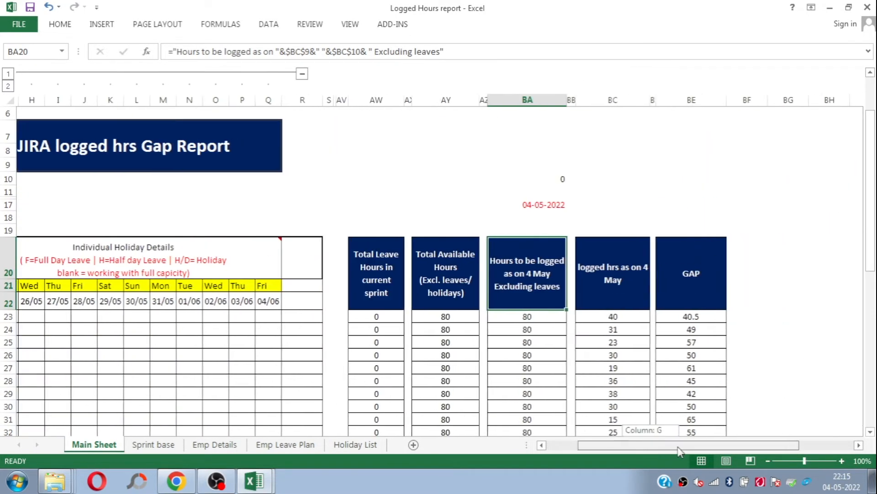
click(530, 205)
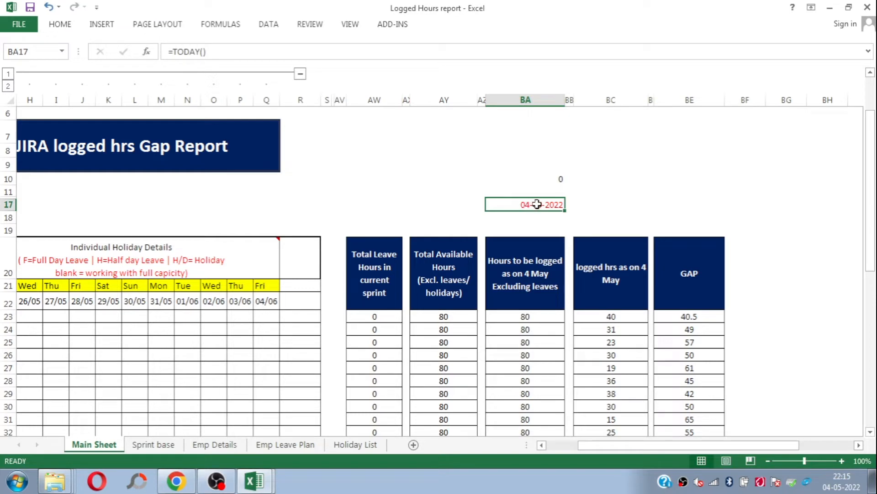
click(514, 283)
Step: Inspect the logged hrs heading formula in BC20 and the employee lookup formulas in BC23 and BC27
click(620, 279)
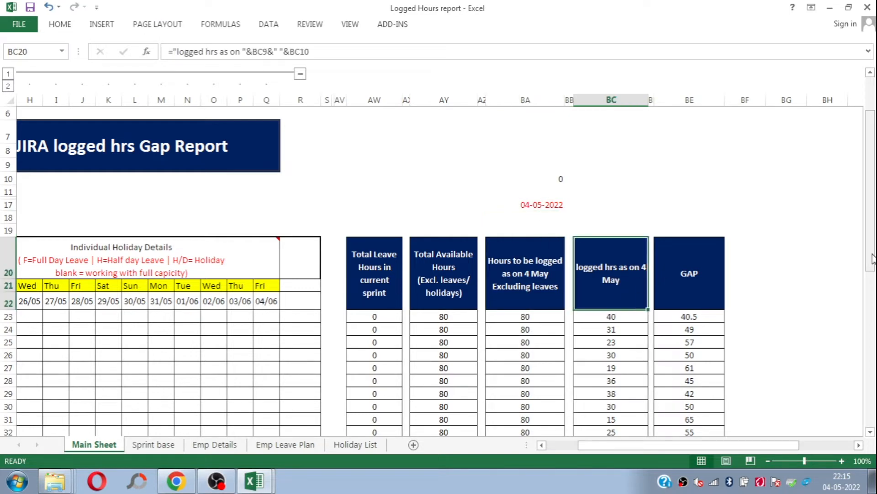
drag(870, 224, 870, 251)
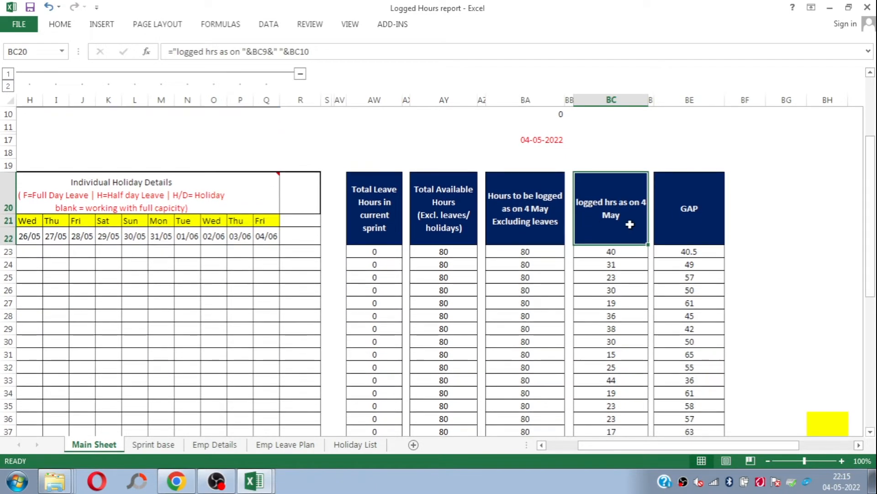
click(616, 252)
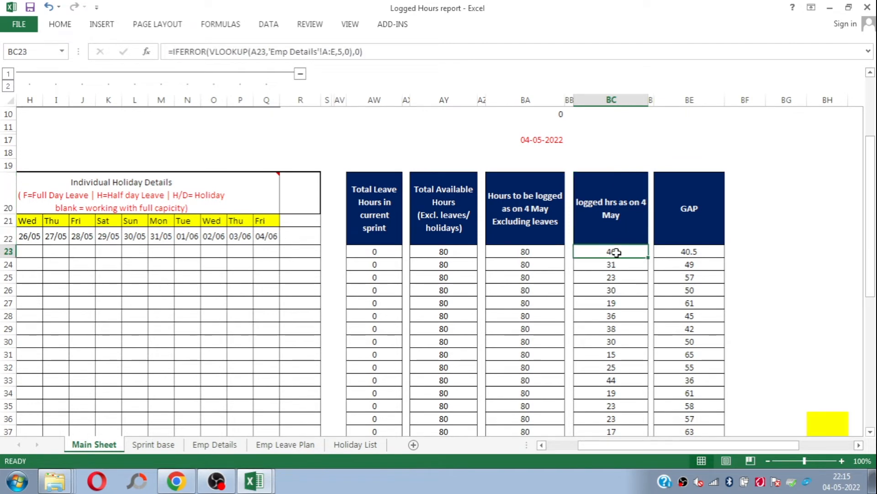
click(609, 300)
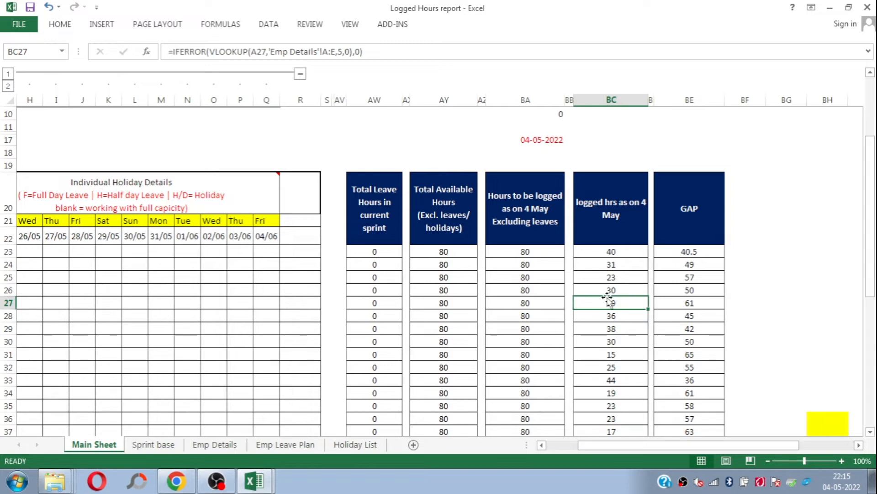
Step: Inspect the logged hours lookup in BC25, the GAP heading and the subtraction formula in BE23
click(629, 279)
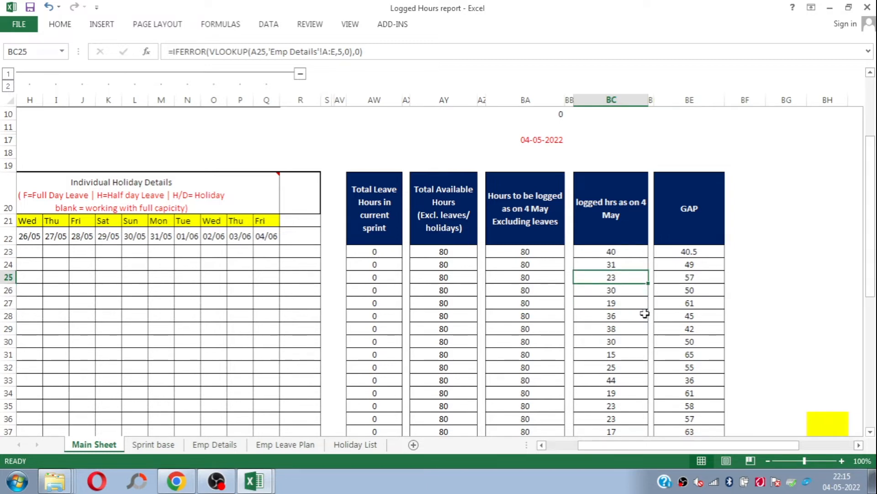
click(689, 205)
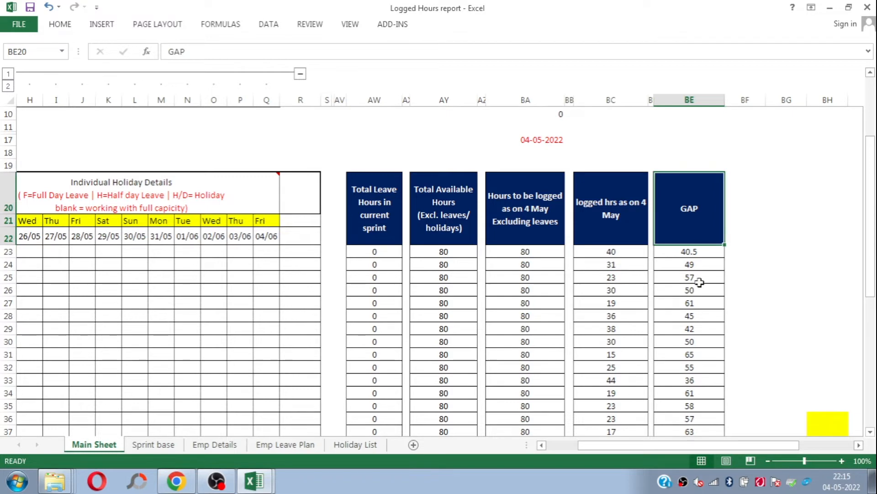
click(685, 263)
click(688, 252)
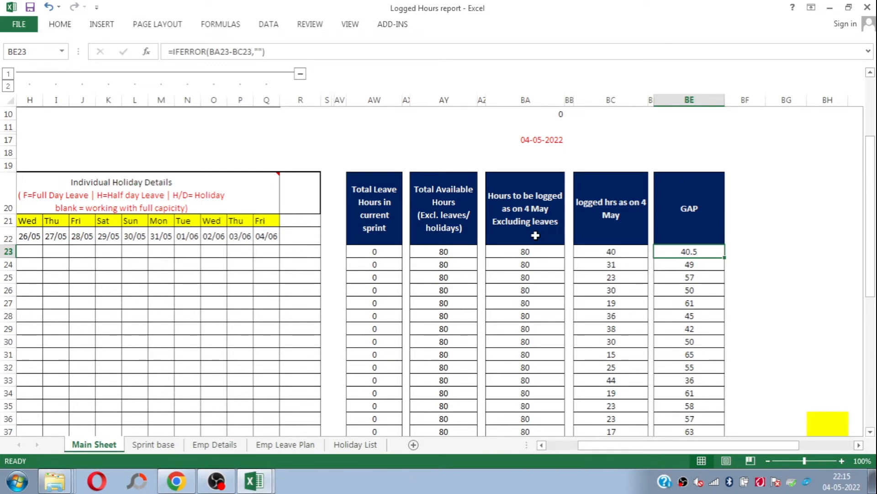
Step: Show the Sprint base sheet and the employee code and name columns on the Emp Details sheet
click(152, 446)
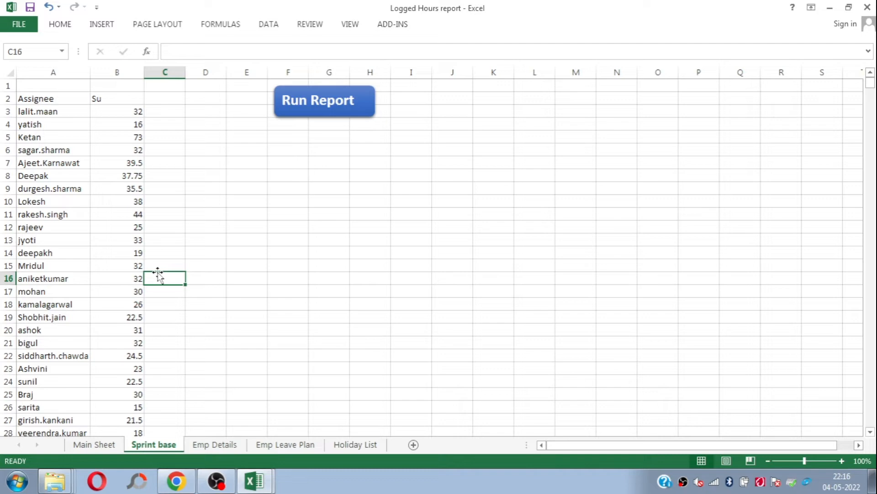
click(214, 444)
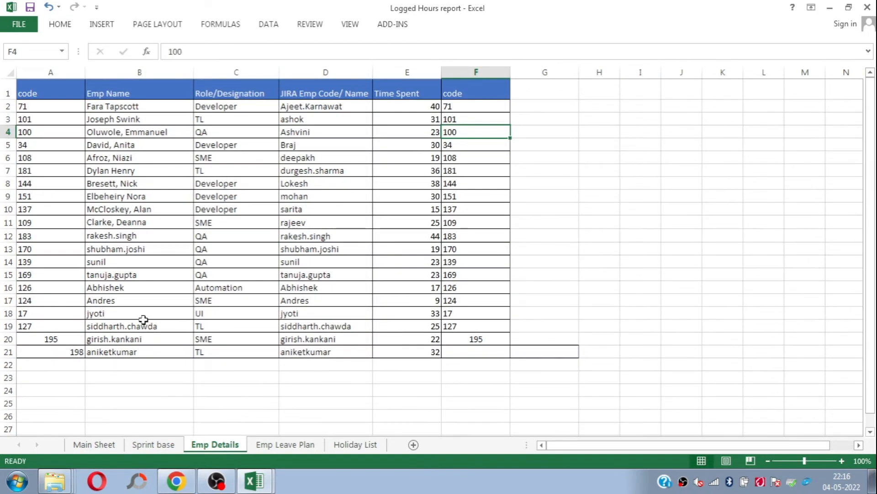
drag(56, 117, 190, 183)
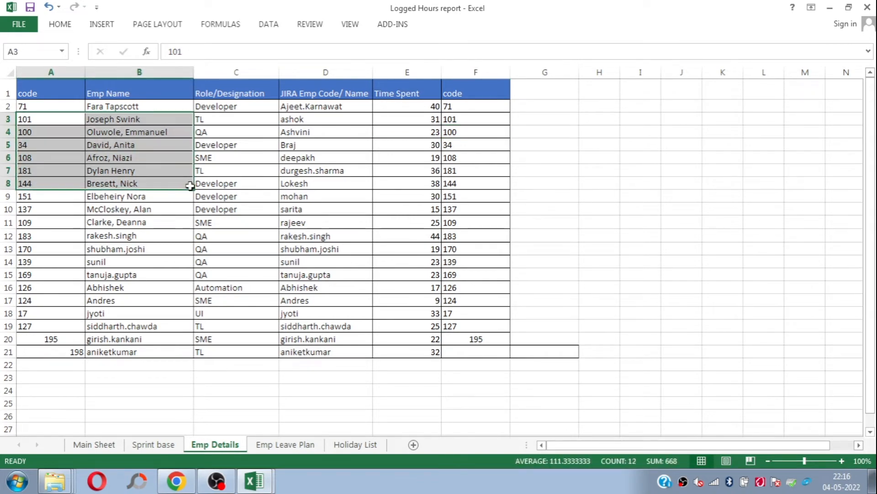
click(512, 262)
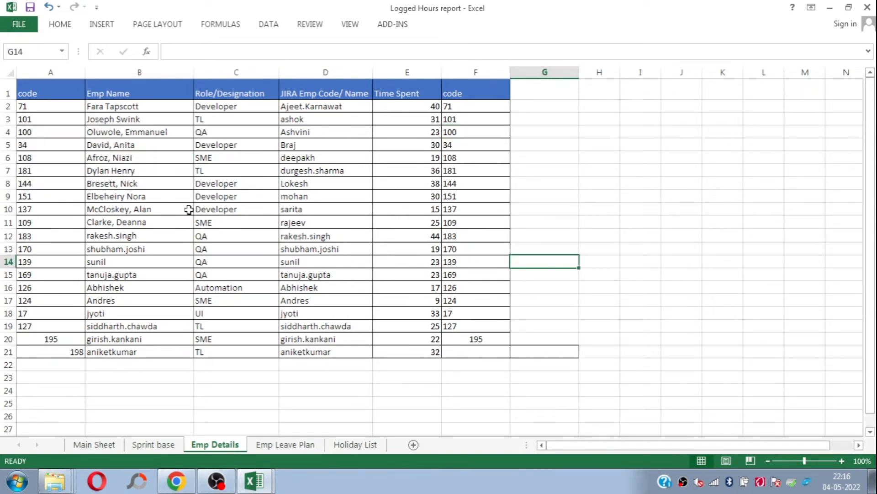
Step: Show the employee name and role columns on the Emp Leave Plan sheet and its calendar from 01-Jan-21
click(286, 446)
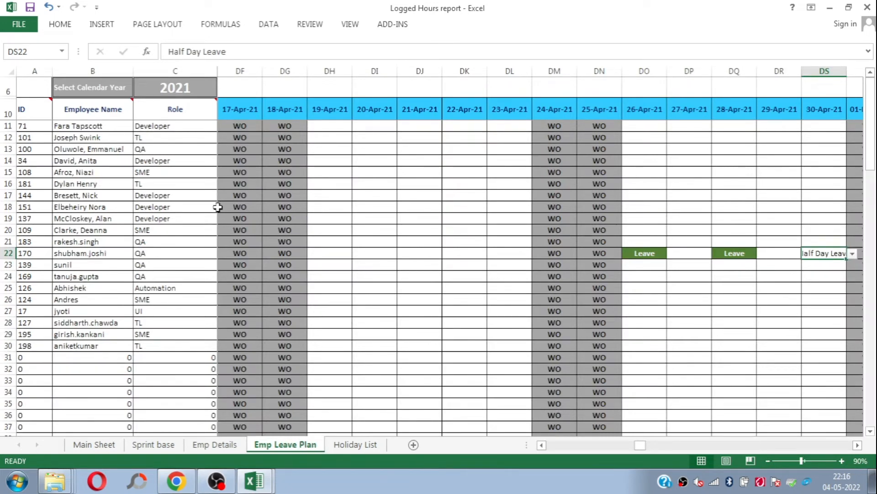
click(81, 140)
click(169, 105)
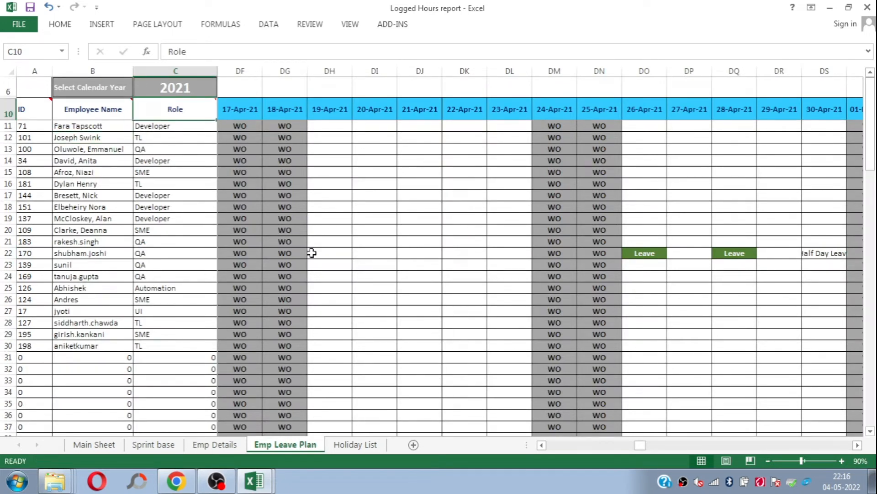
key(Down)
key(Right)
key(Right)
key(Right)
Step: Widen column P on the Emp Leave Plan sheet so its January date heading fits
key(Right)
key(Right)
key(Right)
key(Right)
key(Right)
key(Right)
key(Right)
key(Right)
key(Right)
key(Right)
key(Right)
key(Right)
key(Right)
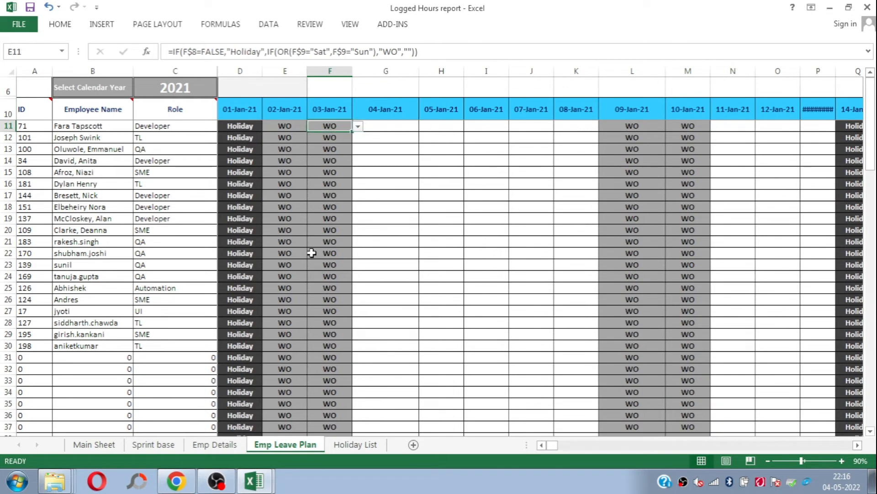
key(Right)
key(Right)
key(Right)
key(Right)
key(Right)
key(Right)
key(Right)
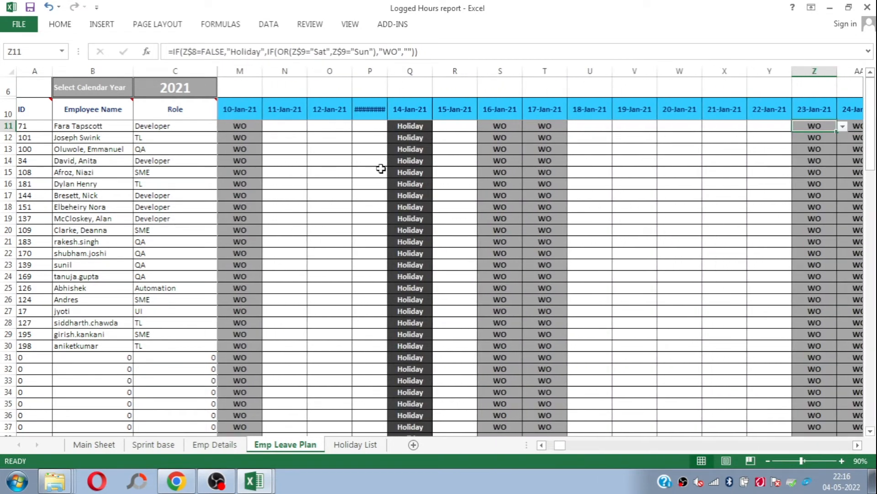
drag(387, 72, 400, 72)
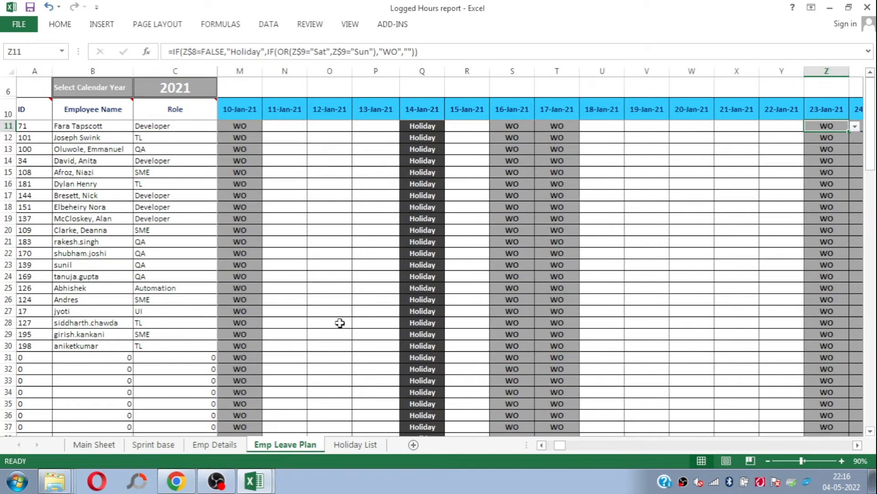
Step: Show on the Holiday List sheet where new holiday dates are added, in cells A13:A17
click(355, 444)
click(174, 346)
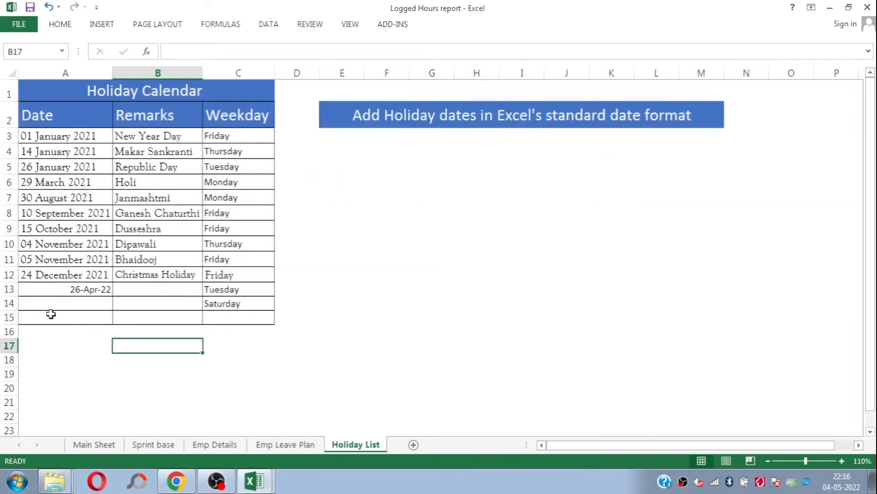
click(53, 305)
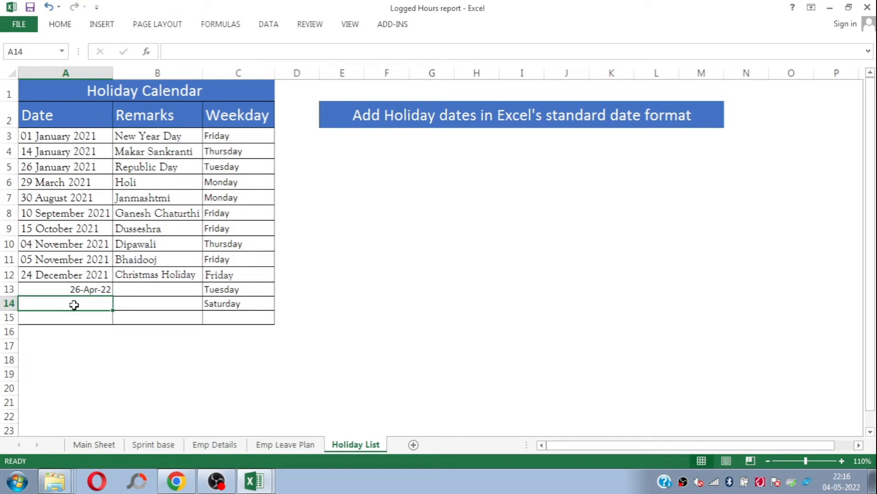
drag(77, 285, 75, 344)
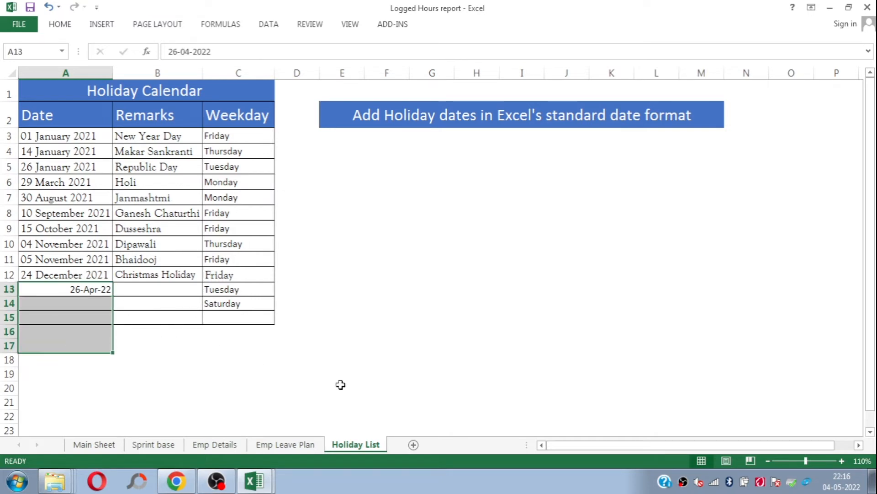
Step: Look over the mid-January 2021 calendar columns on the Emp Leave Plan sheet and return to Main Sheet
click(285, 444)
click(286, 183)
key(Up)
key(Up)
key(Up)
key(Up)
key(Up)
key(Up)
key(Right)
key(Right)
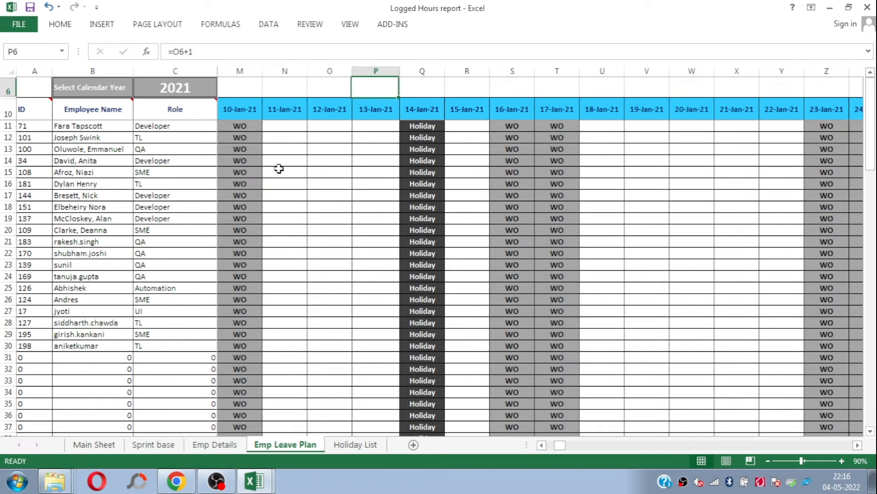
key(Down)
key(Right)
key(Right)
key(Left)
click(94, 444)
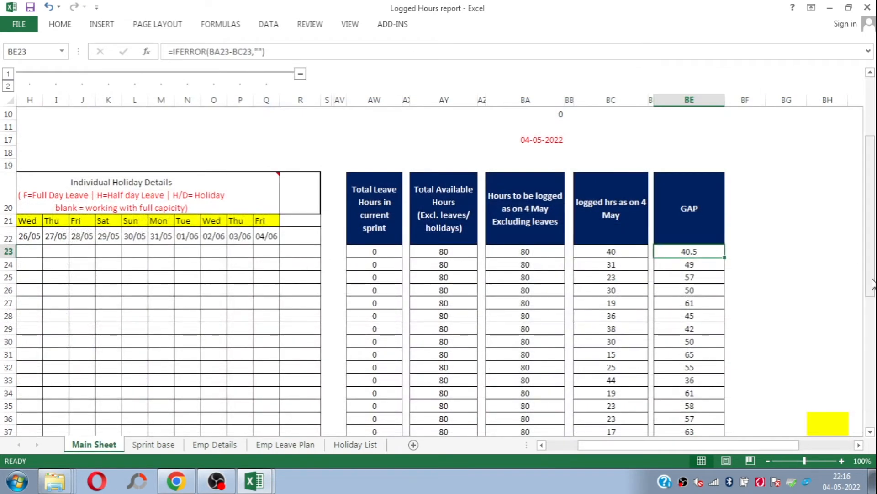
Step: Set the Sprint Number in Sprint Details on Main Sheet to 97
drag(872, 284, 871, 259)
drag(736, 448, 626, 452)
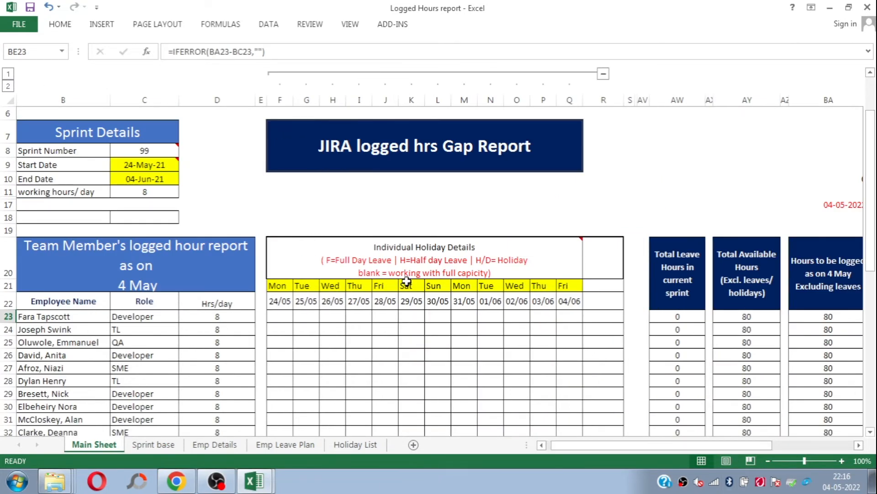
drag(871, 207, 876, 227)
scroll(515, 188, up, 1)
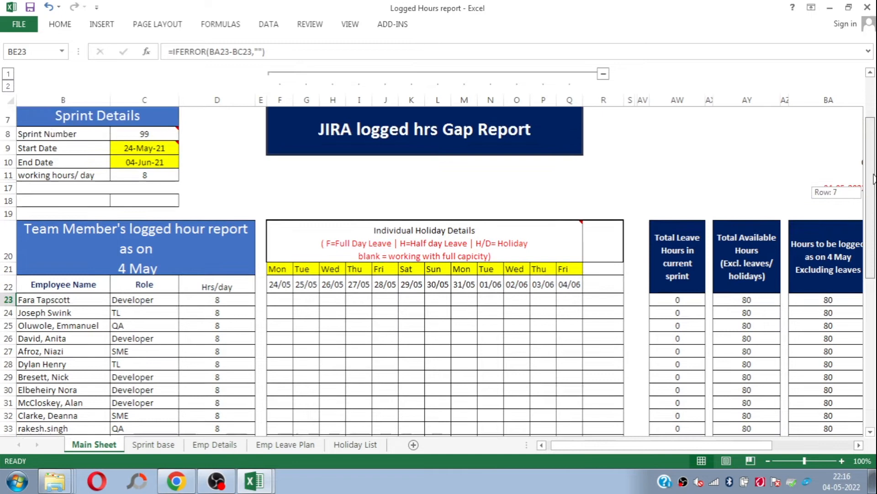
click(182, 158)
key(Left)
key(Up)
key(alt+Down)
key(Up)
key(Up)
key(Return)
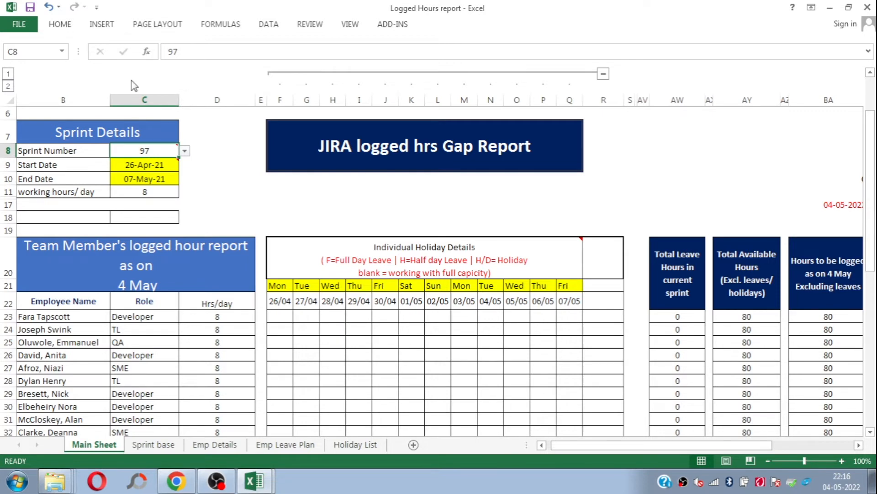
Step: Inspect the leave markers in row 34 and the leave lookup formula in F34
drag(871, 112, 871, 169)
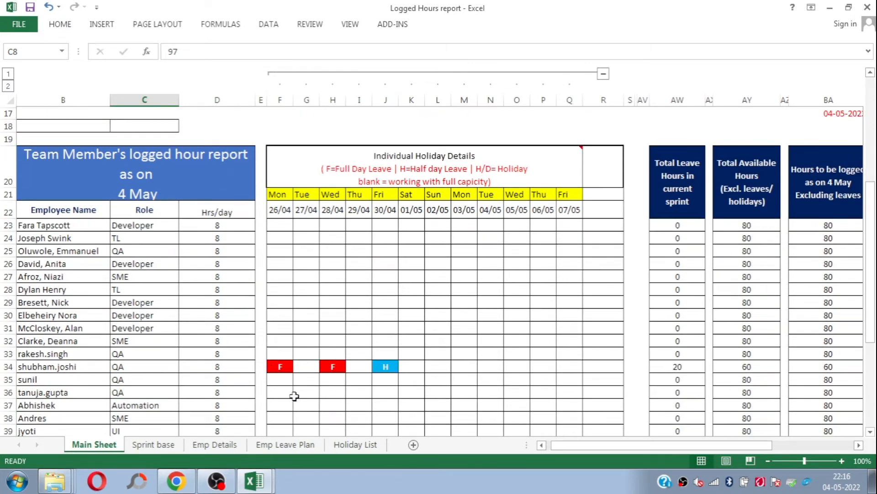
click(279, 370)
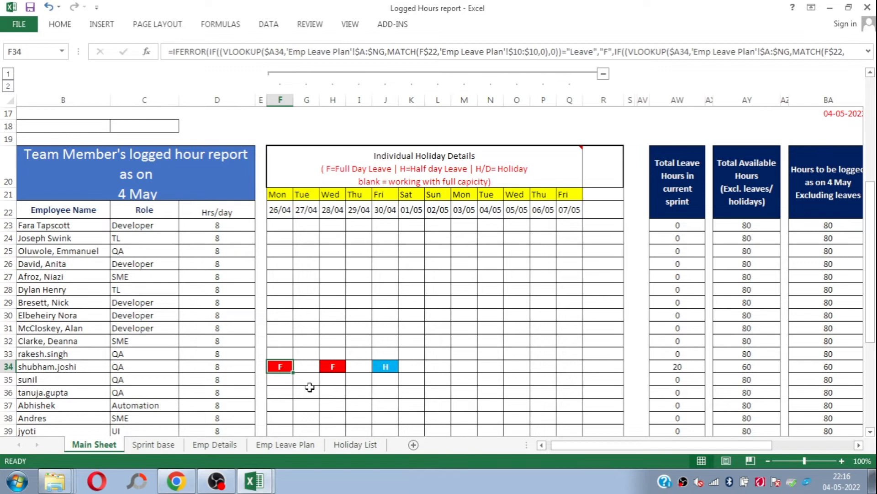
scroll(872, 315, down, 2)
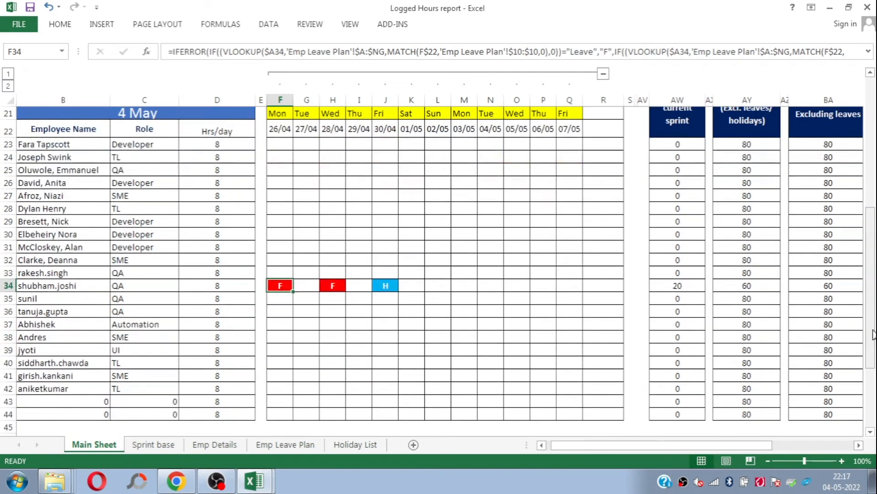
Step: Trace the row 34 leave markers to the late April 2021 entries on the Emp Leave Plan sheet
click(274, 446)
click(158, 308)
click(68, 265)
key(Right)
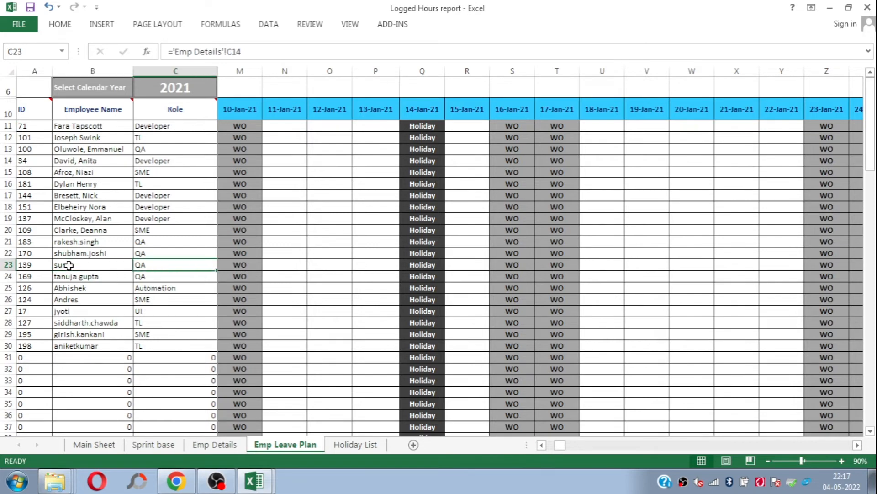
key(Right)
key(Right)
key(Right)
key(Right)
key(Right)
key(Right)
key(Right)
key(Right)
key(Right)
key(Right)
key(Right)
key(Right)
key(Right)
key(Right)
key(Right)
key(Right)
key(Right)
key(Right)
key(Right)
key(Right)
key(Right)
key(Right)
key(Right)
key(Right)
key(Right)
key(Right)
key(Right)
key(Right)
key(Right)
key(Right)
key(Right)
key(Right)
key(Right)
key(Right)
key(Right)
key(Right)
key(Right)
key(Right)
key(Right)
key(Right)
key(Right)
key(Right)
key(Right)
key(Right)
key(Right)
key(Right)
key(Right)
key(Right)
key(Right)
key(Right)
key(Right)
key(Right)
key(Right)
key(Right)
key(Right)
key(Right)
key(Right)
key(Right)
key(Right)
key(Right)
key(Right)
key(Right)
key(Right)
key(Right)
key(Right)
key(Right)
key(Right)
key(Right)
key(Right)
key(Right)
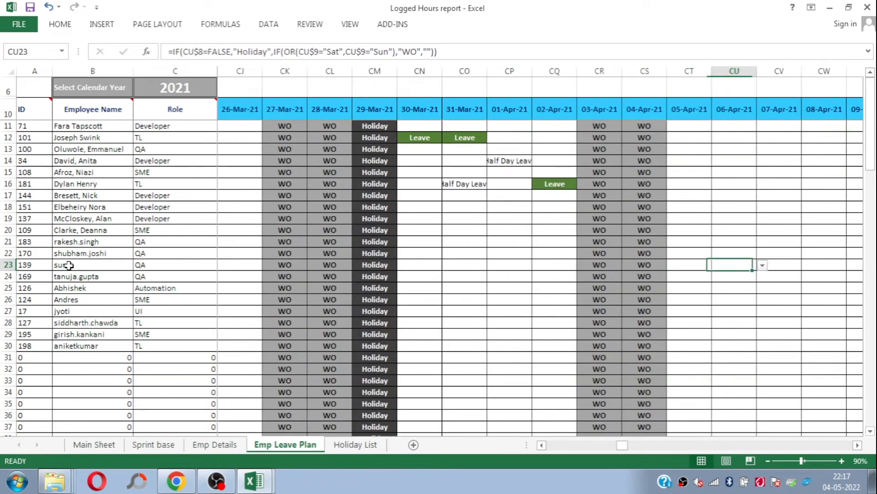
key(Right)
key(Right)
key(Right)
key(Right)
key(Right)
key(Right)
key(Right)
key(Right)
key(Right)
key(Right)
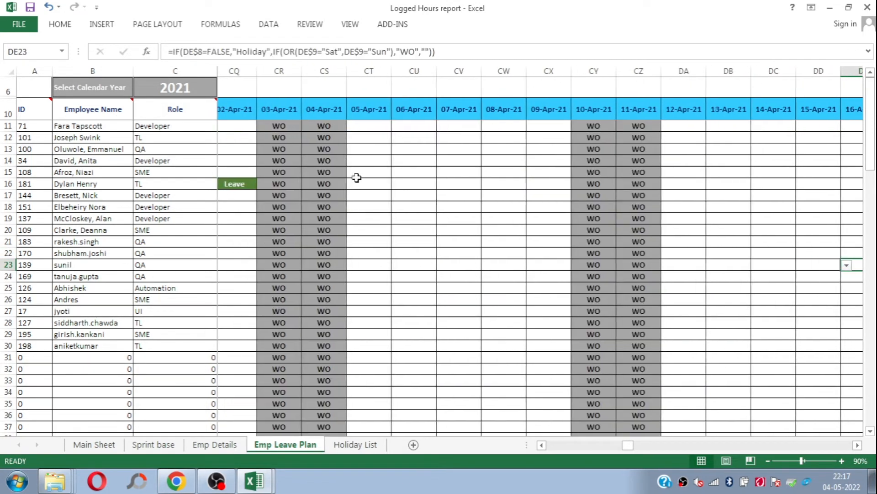
key(Right)
key(Right)
key(Right)
key(Right)
key(Right)
key(Right)
key(Right)
key(Right)
key(Right)
key(Right)
key(Right)
key(Right)
key(Right)
key(Right)
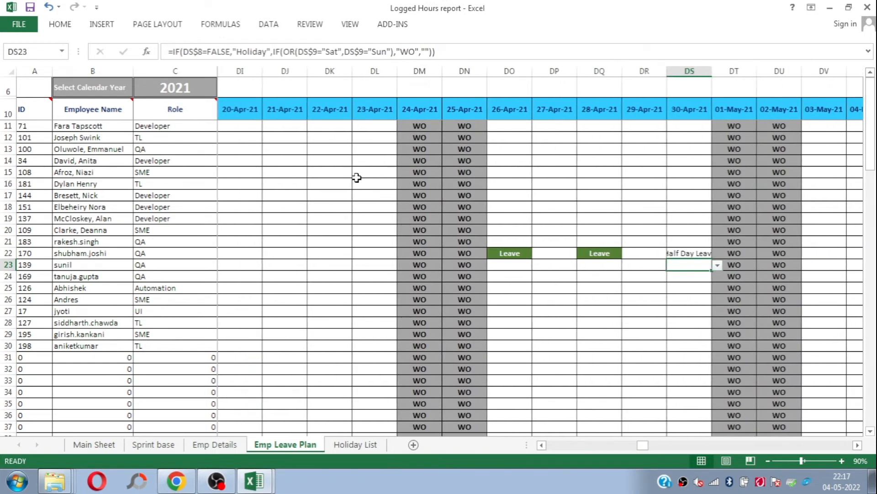
Step: Highlight row 22 of the Emp Leave Plan sheet and return to the Sprint Details on Main Sheet
click(6, 253)
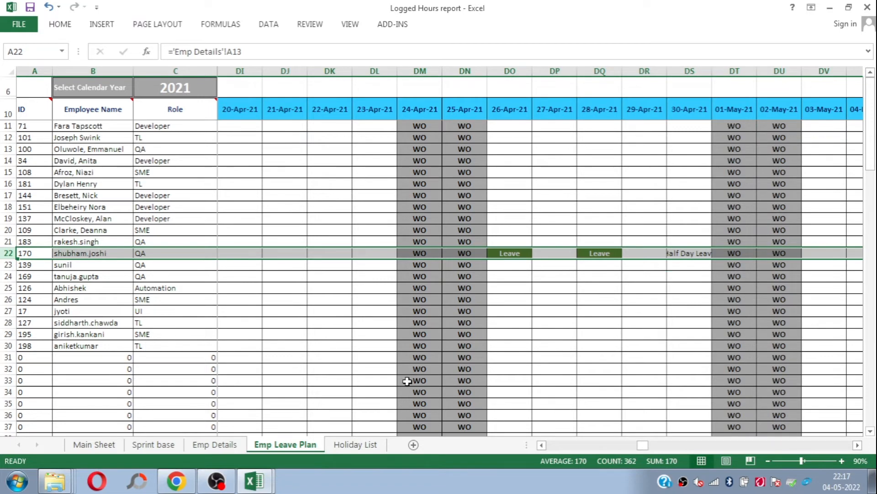
click(108, 446)
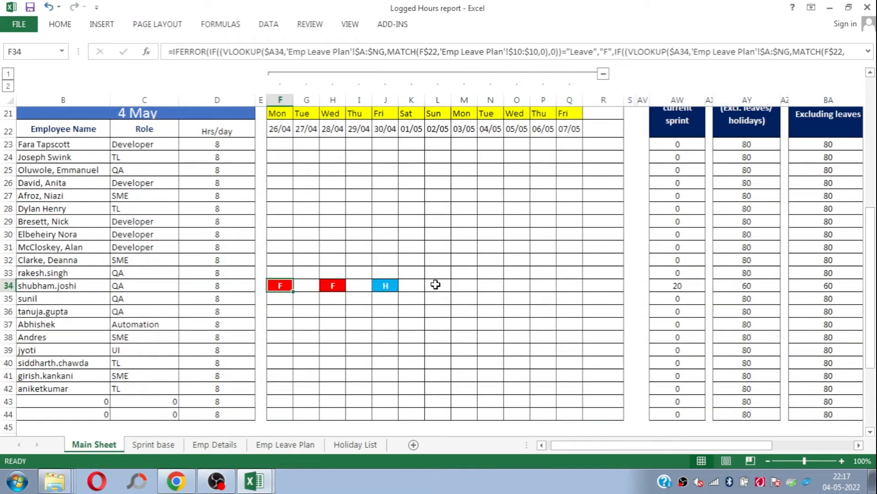
drag(871, 300, 873, 180)
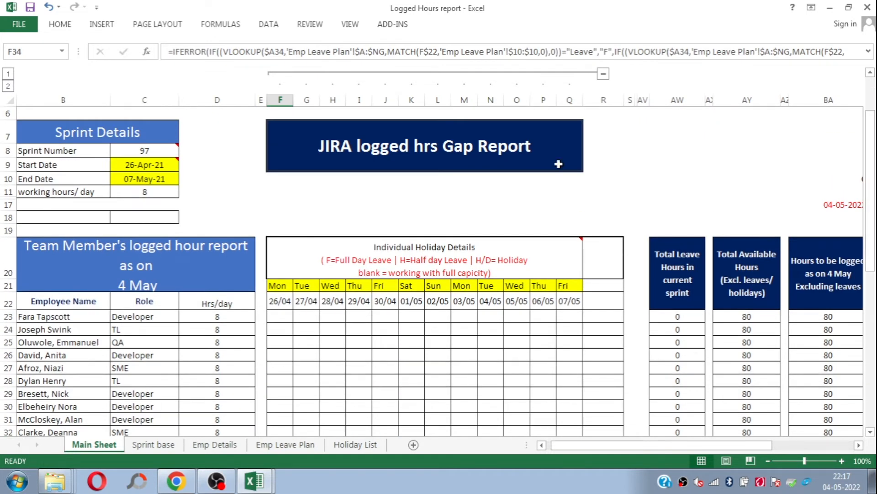
click(250, 172)
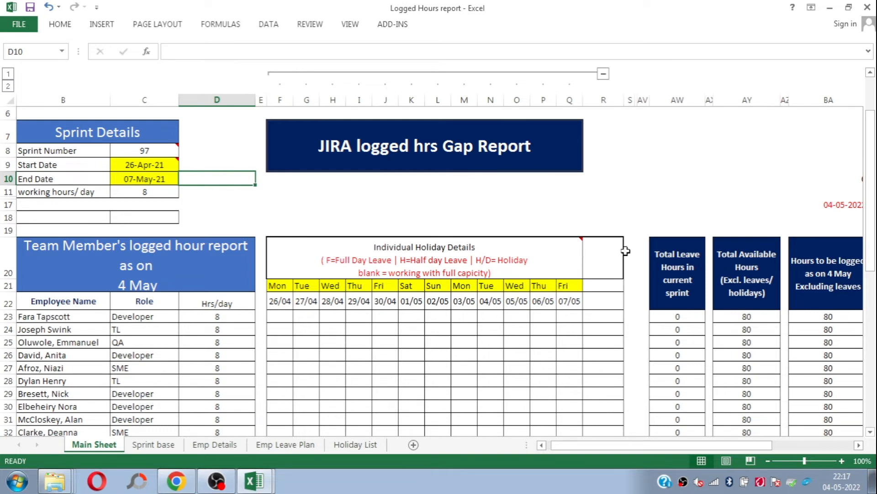
Step: Switch to Jira in Chrome and open the Quick Timesheet page for generating an advanced report
click(188, 481)
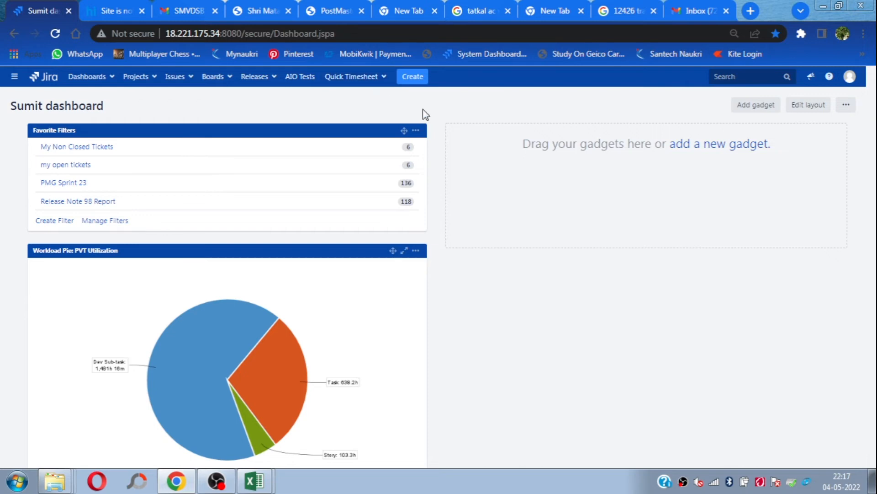
click(383, 80)
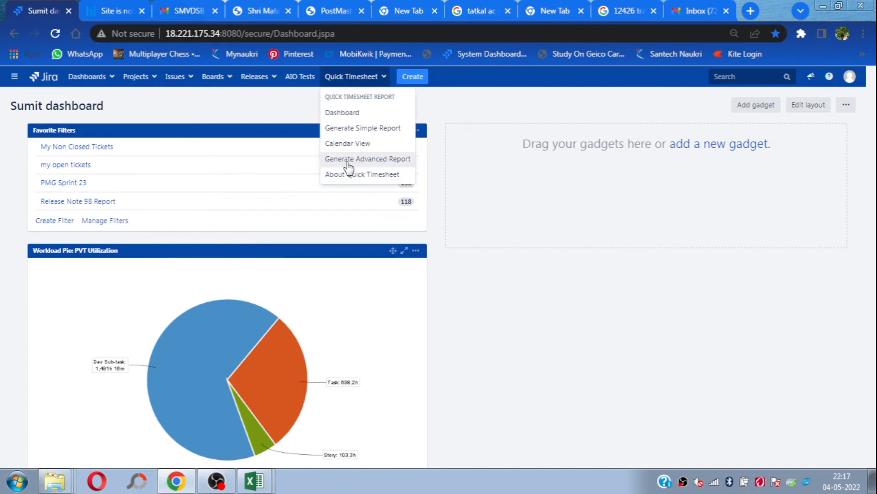
click(365, 161)
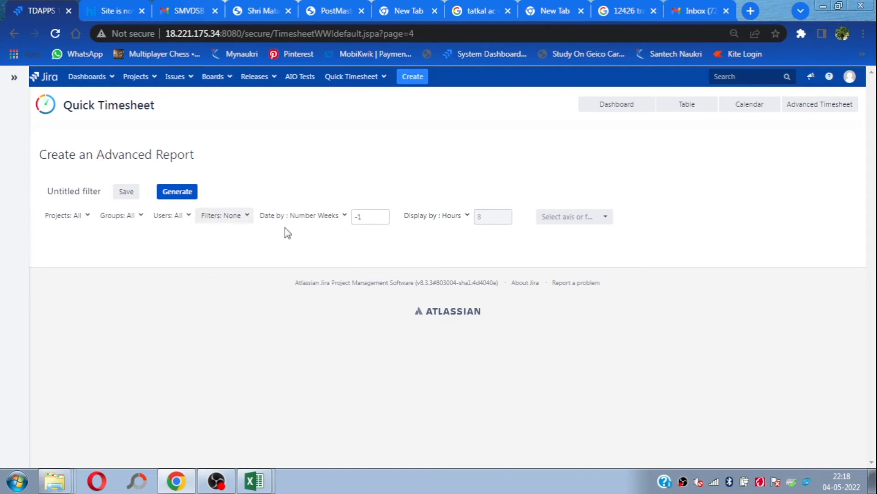
Step: Set the report's date option to Range, from 02/05/2022 to 13/05/2022
click(334, 222)
click(283, 249)
click(354, 218)
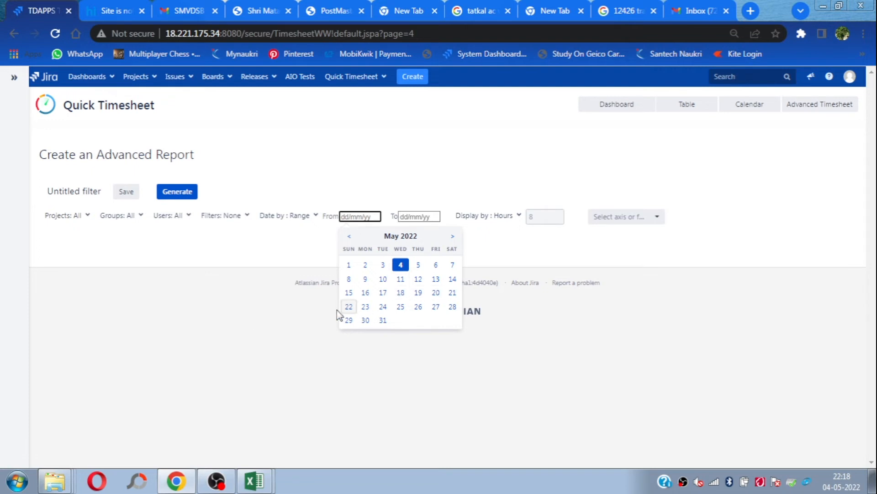
click(364, 266)
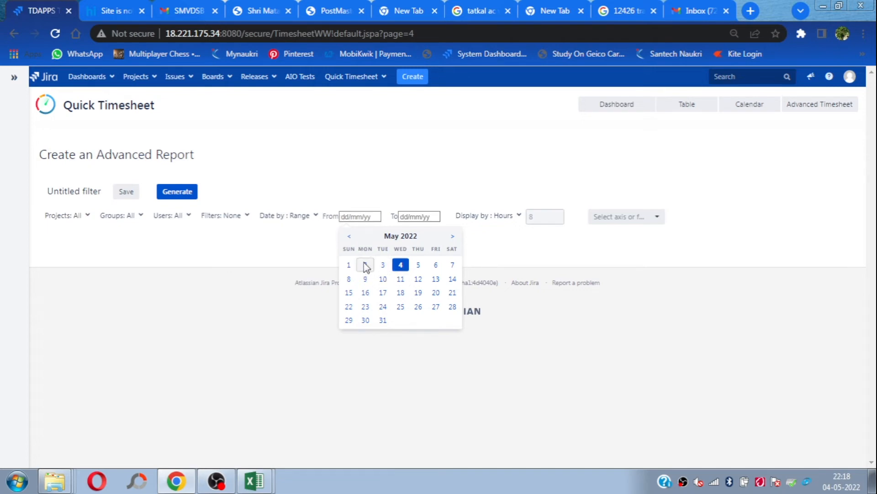
click(425, 217)
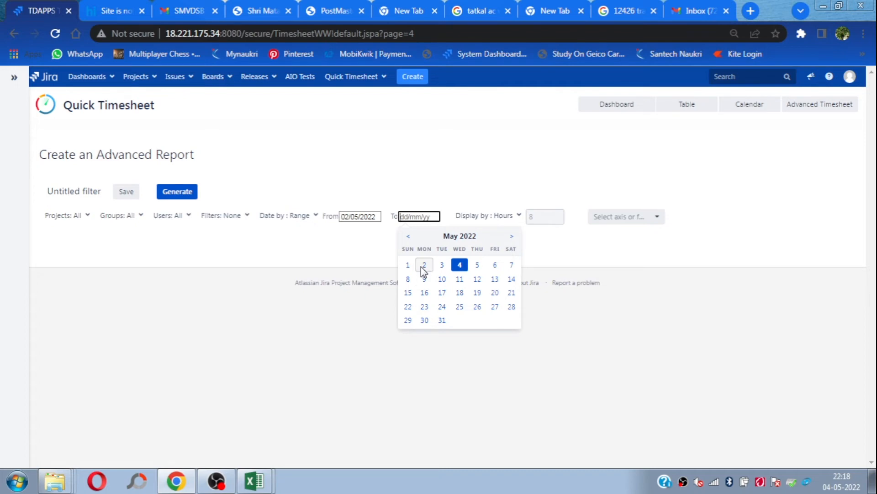
click(499, 278)
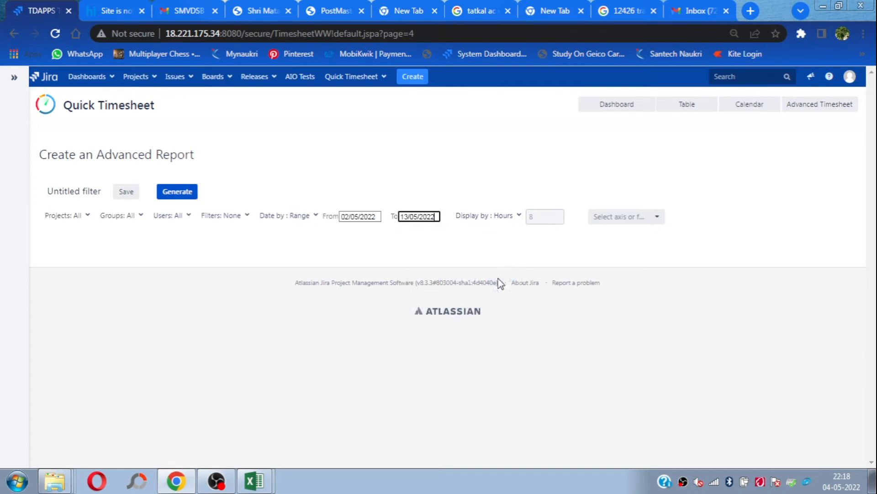
click(629, 222)
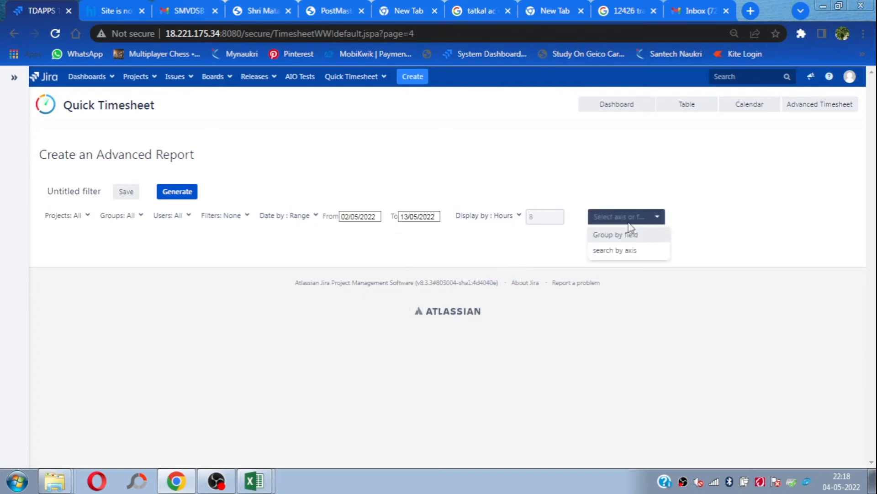
click(619, 255)
click(89, 234)
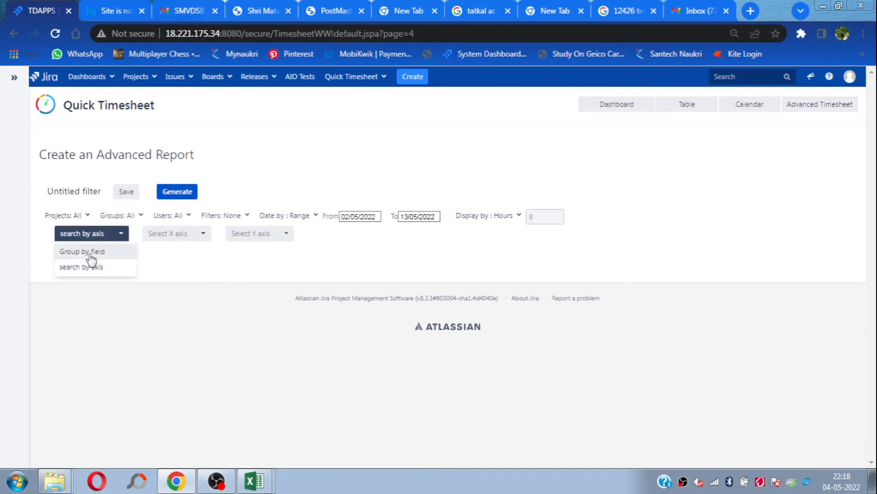
click(81, 253)
Step: Group the report by the Assignee field and generate it
click(644, 219)
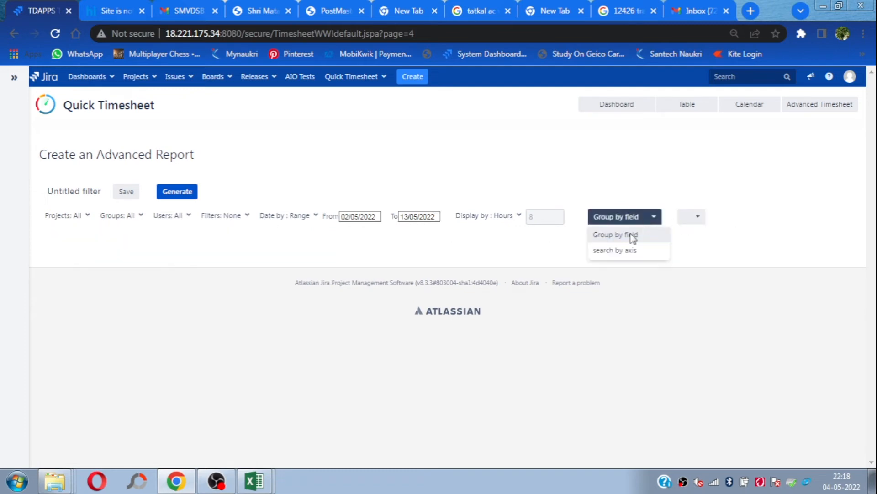
click(621, 235)
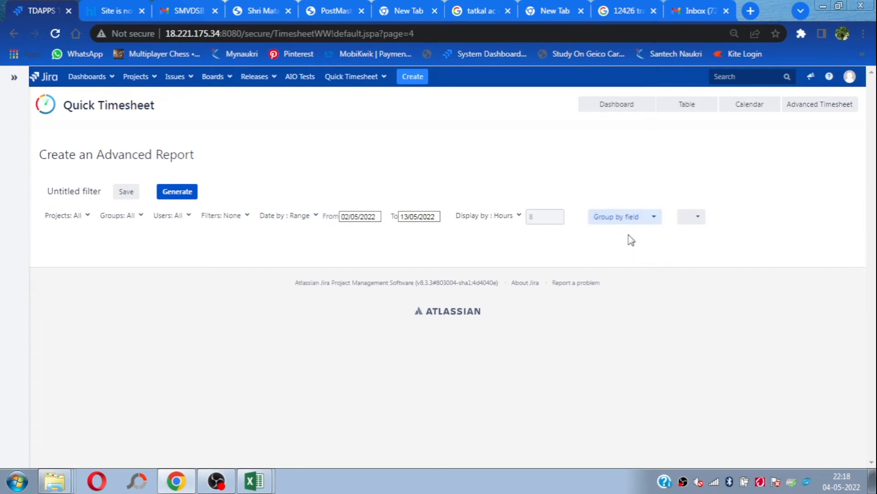
click(699, 219)
text(as)
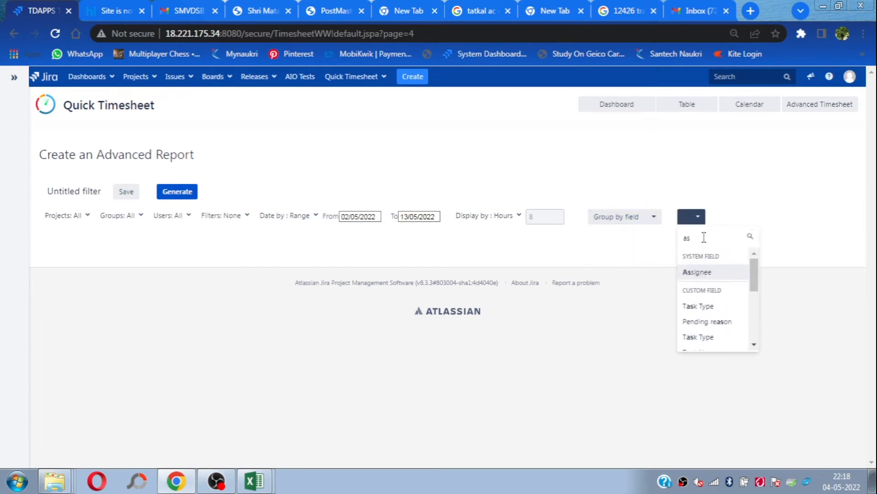
click(692, 274)
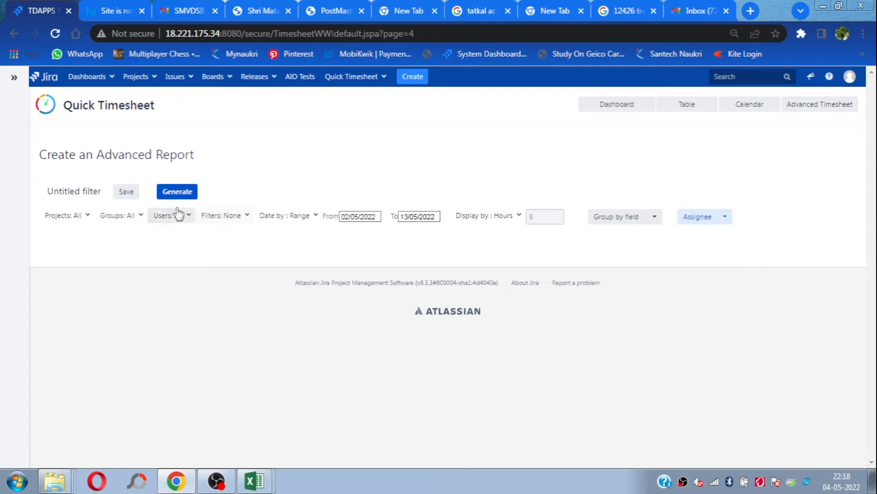
click(169, 196)
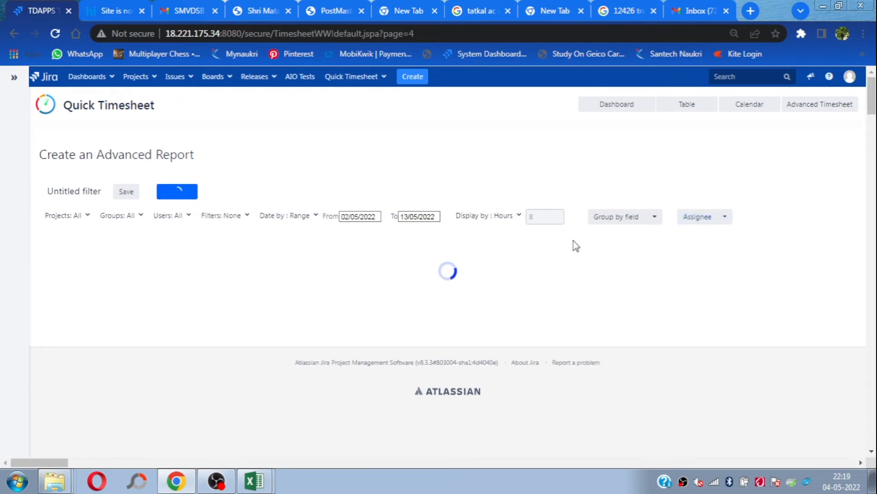
Step: Export the generated assignee report in Excel format and open the exported file for editing
mouse_move(872, 174)
mouse_down()
mouse_move(873, 191)
mouse_move(873, 180)
mouse_up()
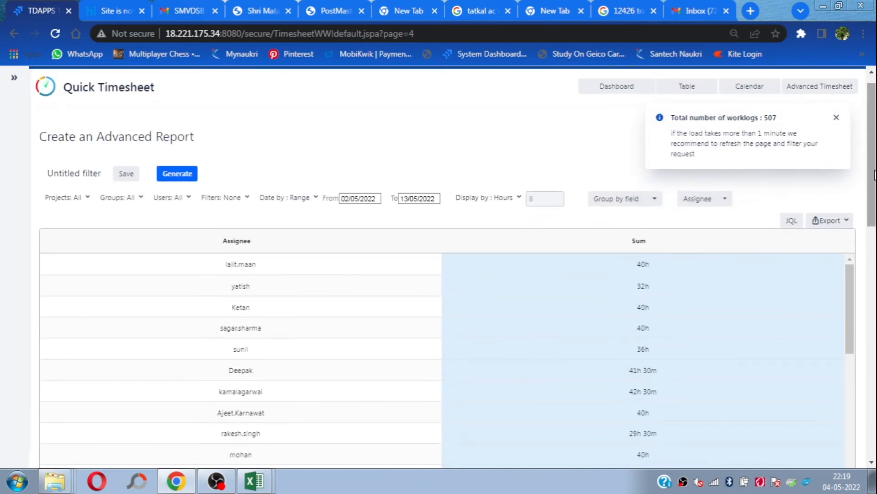
mouse_move(874, 176)
mouse_down()
mouse_move(875, 188)
mouse_move(874, 174)
mouse_up()
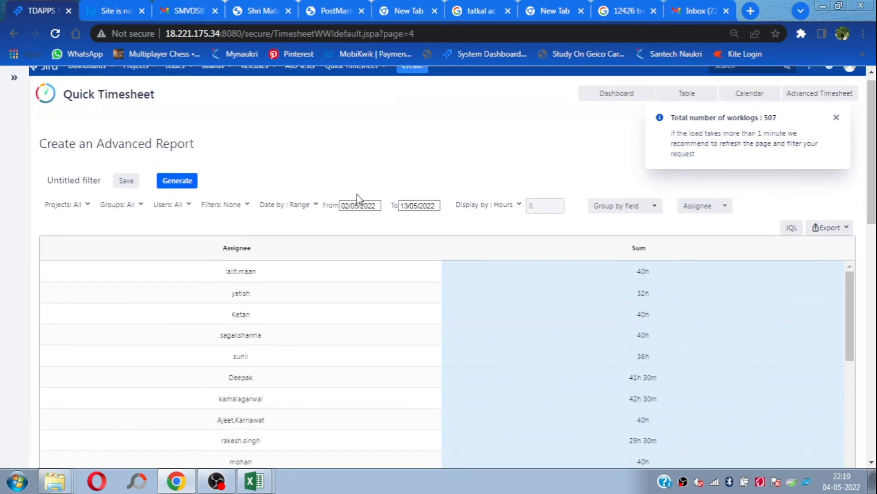
drag(874, 182, 874, 194)
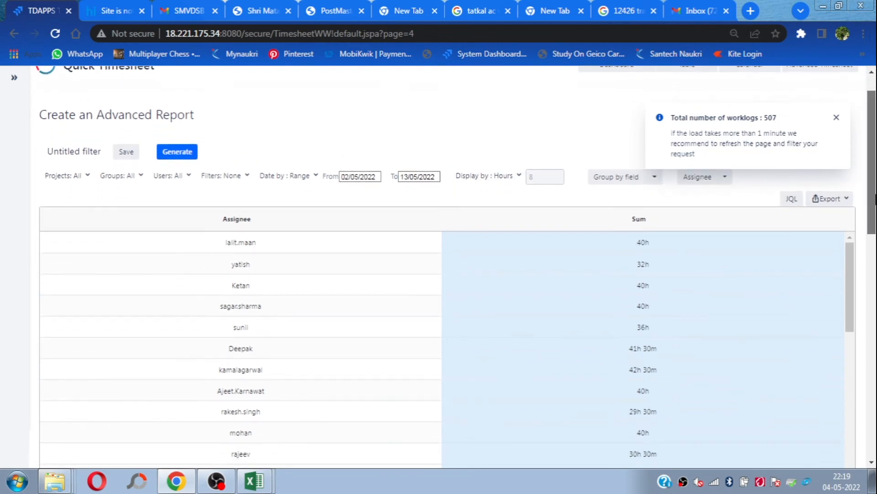
click(843, 201)
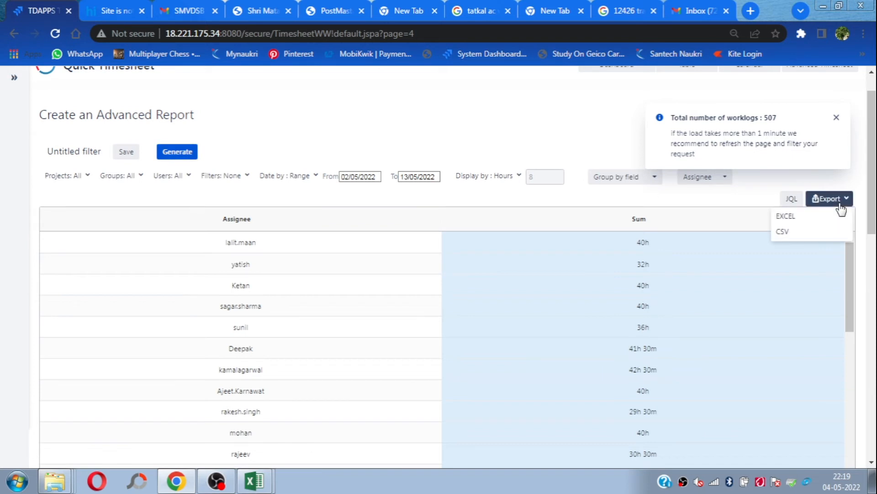
click(791, 221)
click(430, 177)
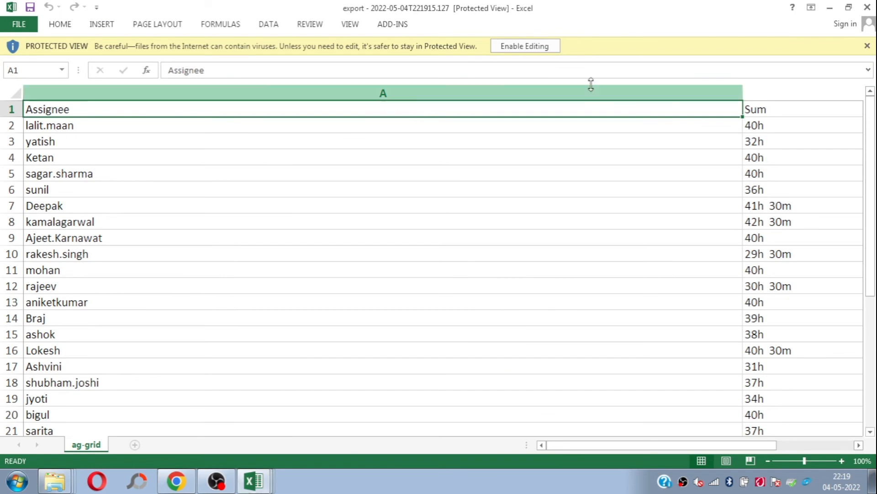
click(522, 44)
Step: Narrow column A of the exported sheet and copy the whole Assignee and Sum table
drag(741, 73, 172, 46)
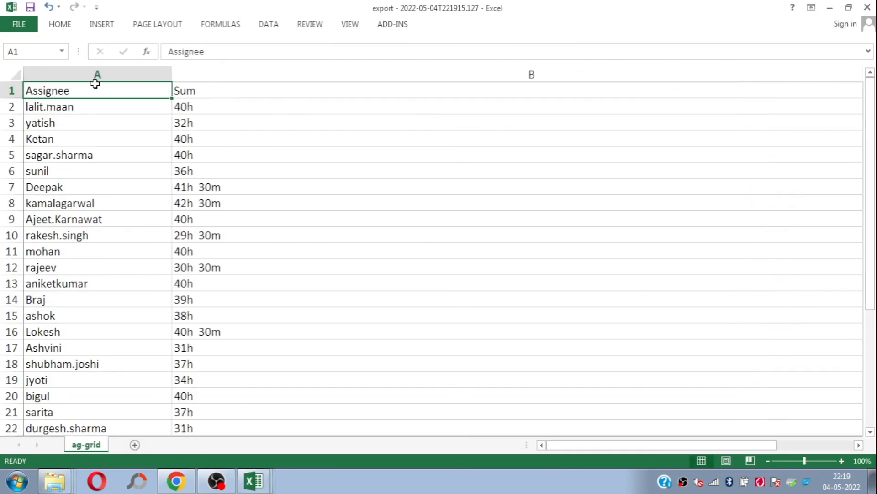
key(ctrl+shift+End)
key(ctrl+c)
Step: Switch to the Logged Hours report workbook and clear the old assignee data from A2 onward on the Sprint base sheet
click(254, 482)
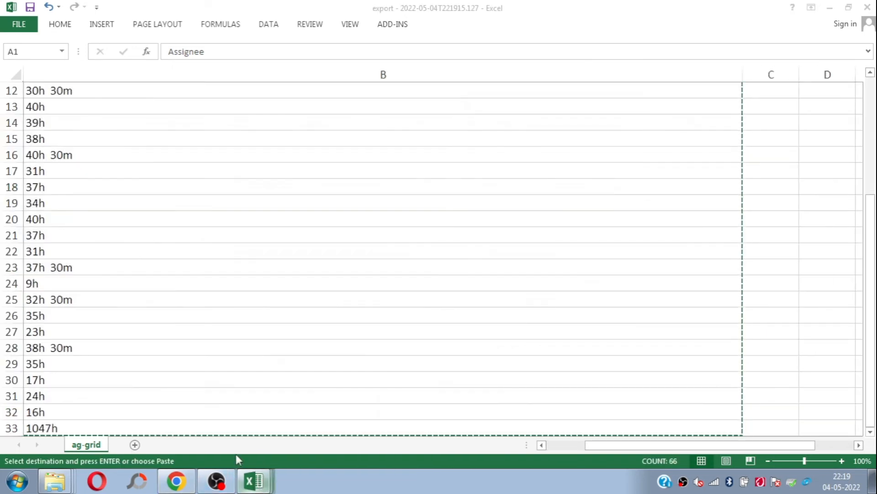
click(212, 424)
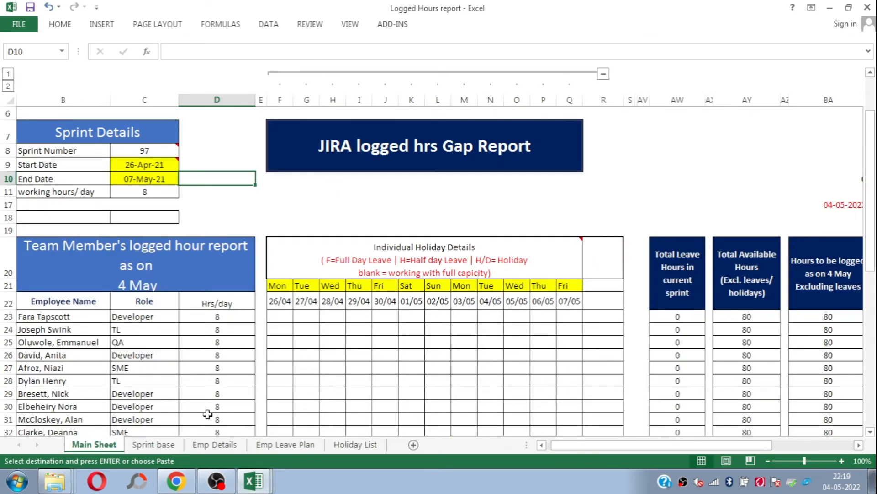
click(154, 445)
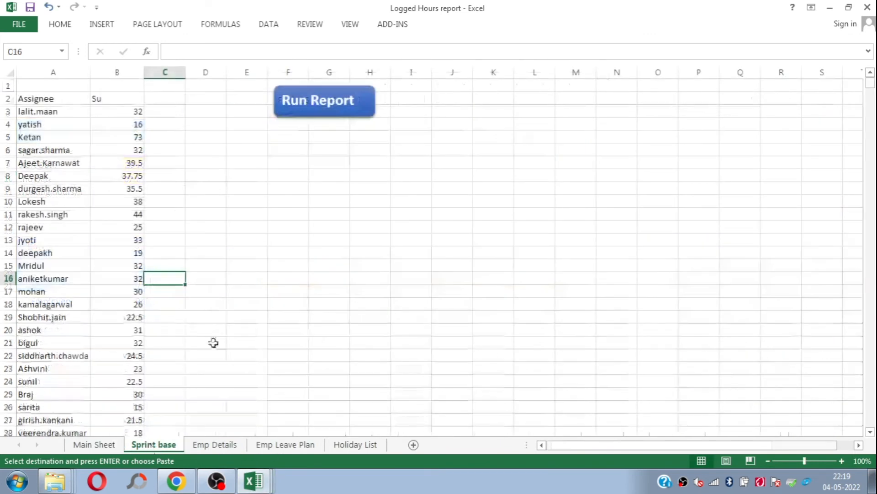
key(Left)
key(ctrl+Up)
key(Left)
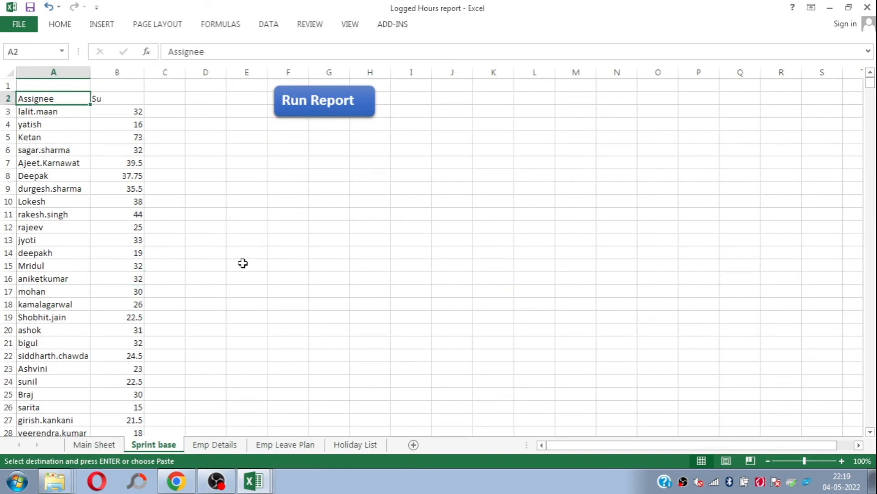
key(ctrl+shift+Down)
key(ctrl+shift+Right)
key(Delete)
key(Up)
key(Down)
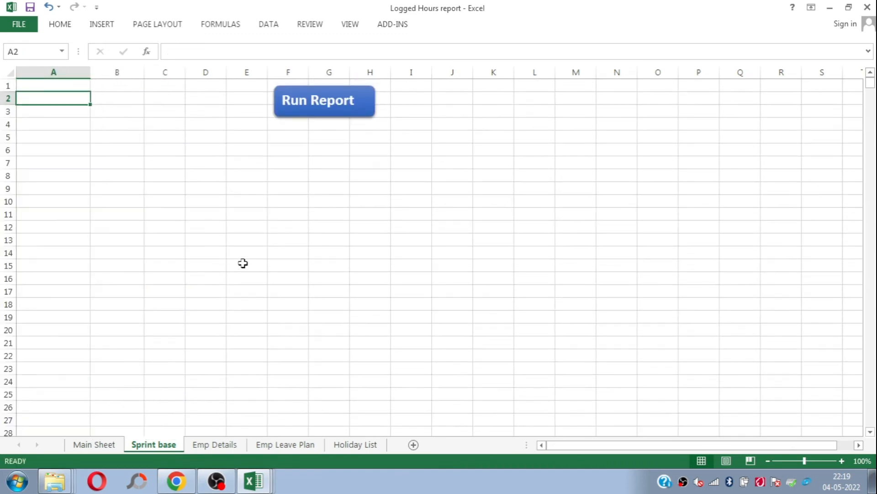
Step: Copy the exported table again and paste it into the Sprint base sheet starting at A3
key(ctrl+c)
key(alt+Tab)
key(alt+Tab)
key(alt+Tab)
key(Down)
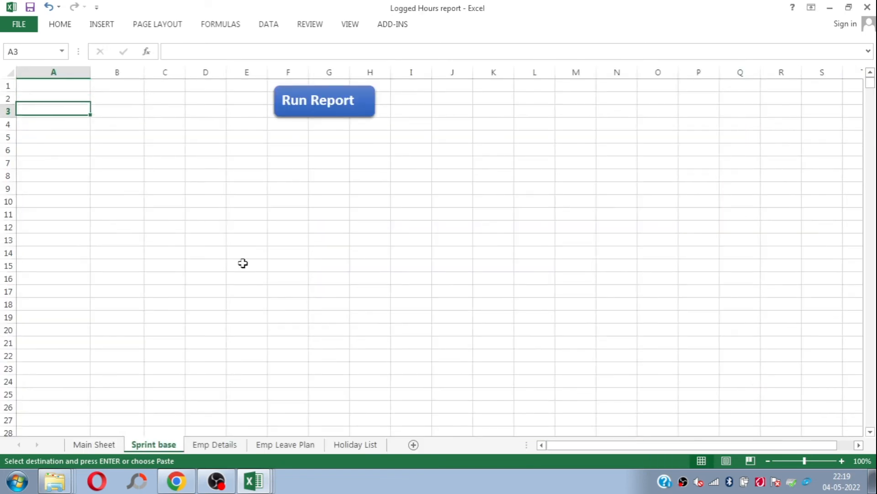
key(Return)
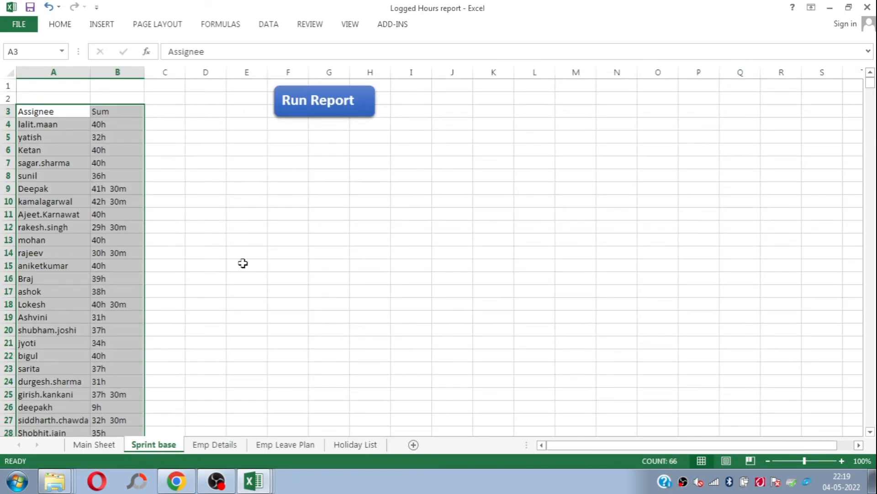
click(180, 135)
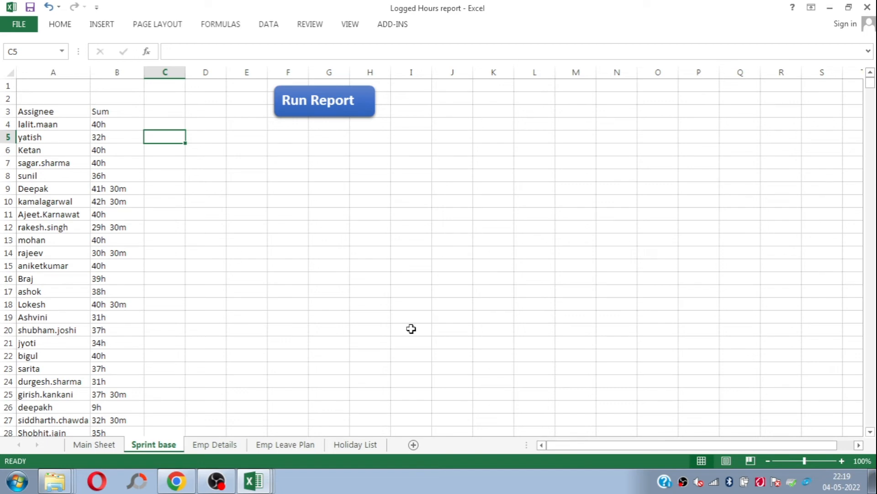
Step: Examine the hour and minute text format of the Sum values in column B, including the range B4:B12
click(842, 460)
click(842, 461)
click(842, 460)
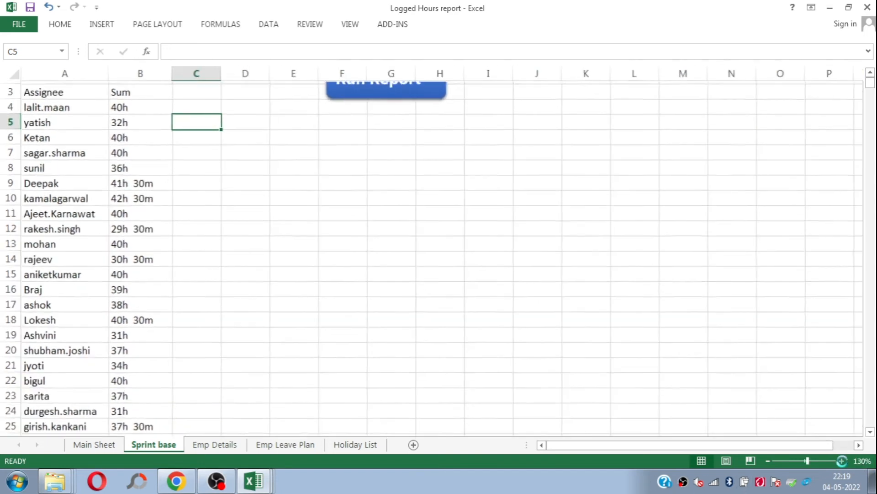
key(ctrl+Up)
key(Down)
key(Down)
key(Down)
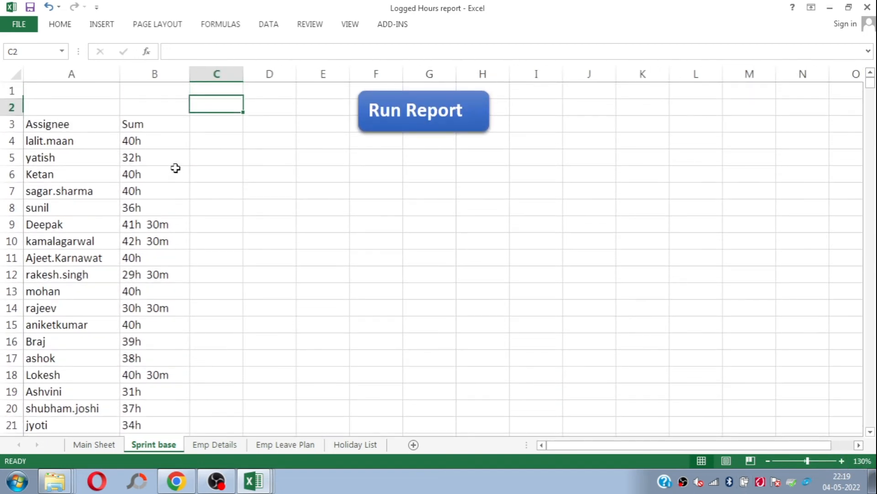
click(164, 146)
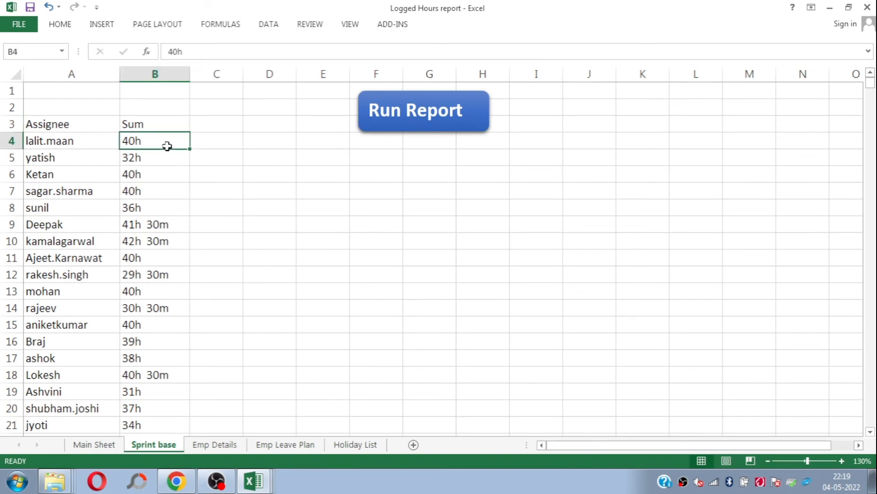
click(149, 231)
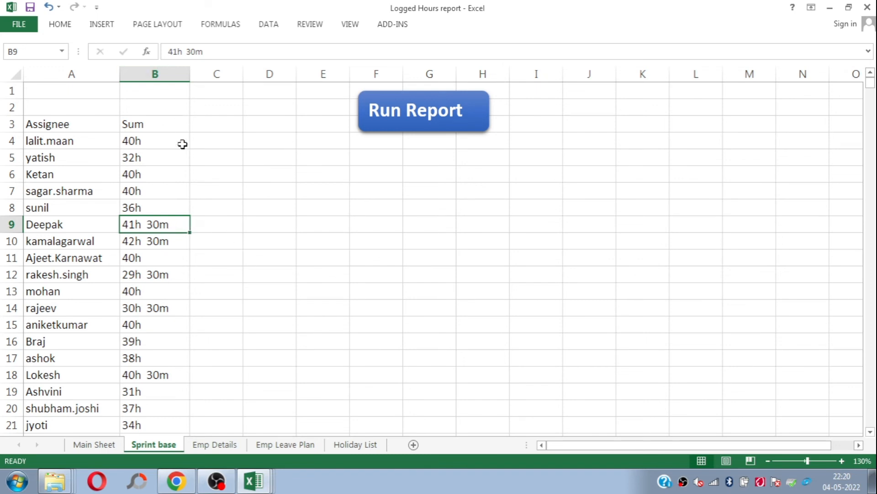
double_click(288, 208)
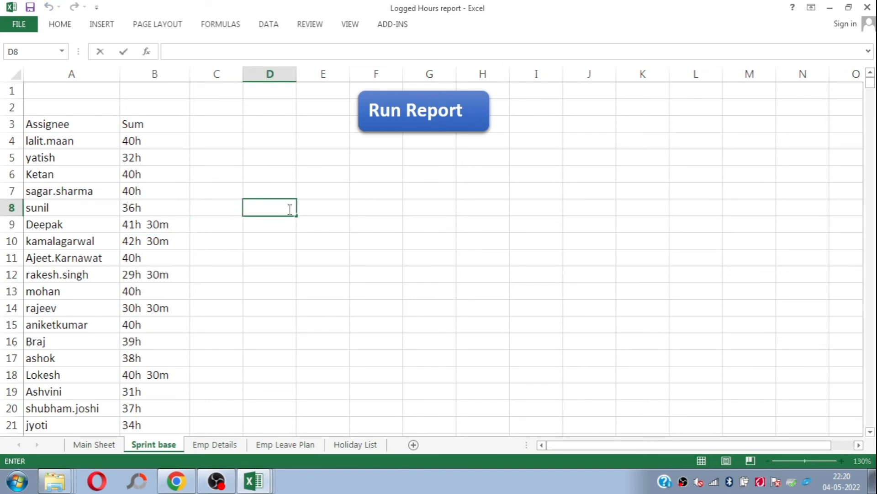
click(262, 236)
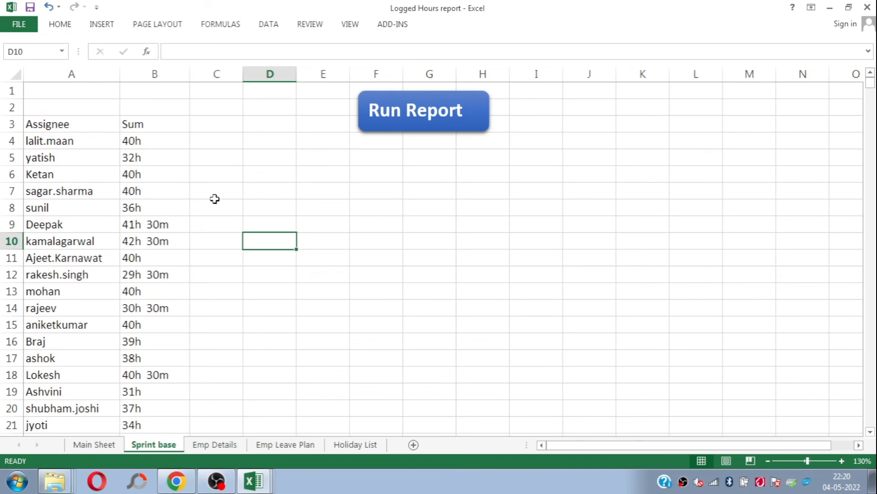
drag(151, 135, 153, 275)
drag(155, 142, 159, 279)
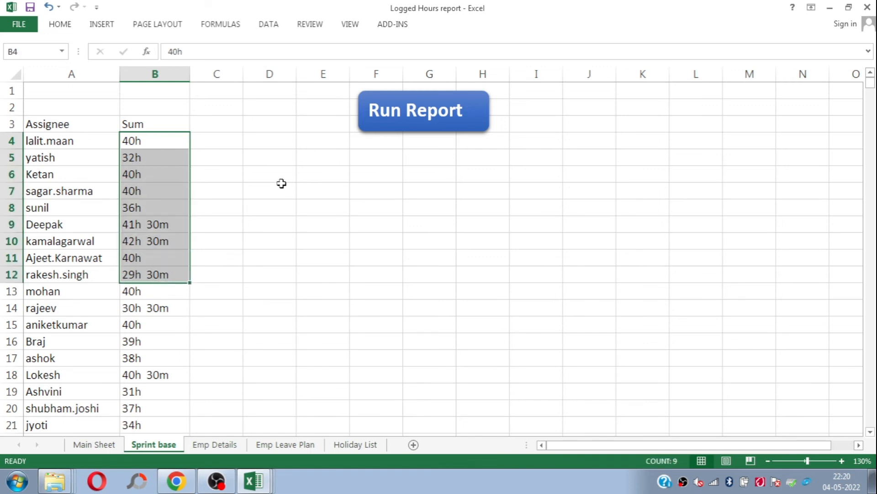
Step: Enter the test formula =B7*2 in cell D7 to try calculating with a pasted Sum value
click(282, 187)
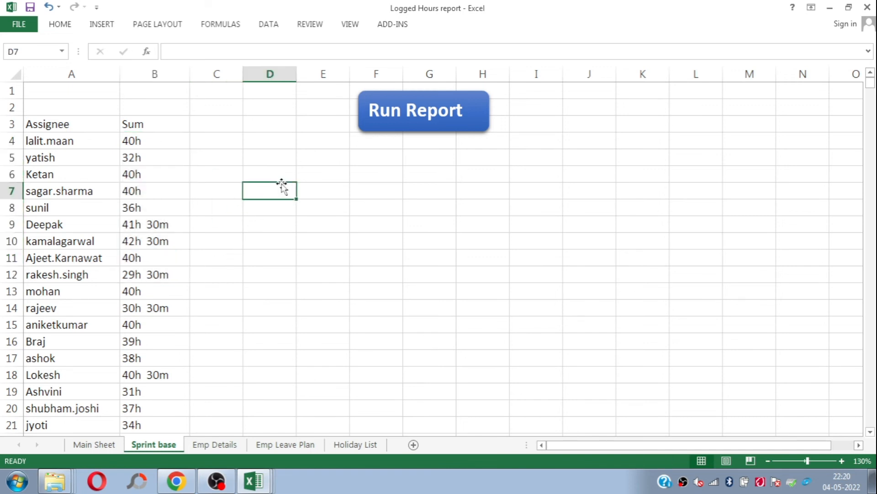
text(=)
key(Left)
key(Left)
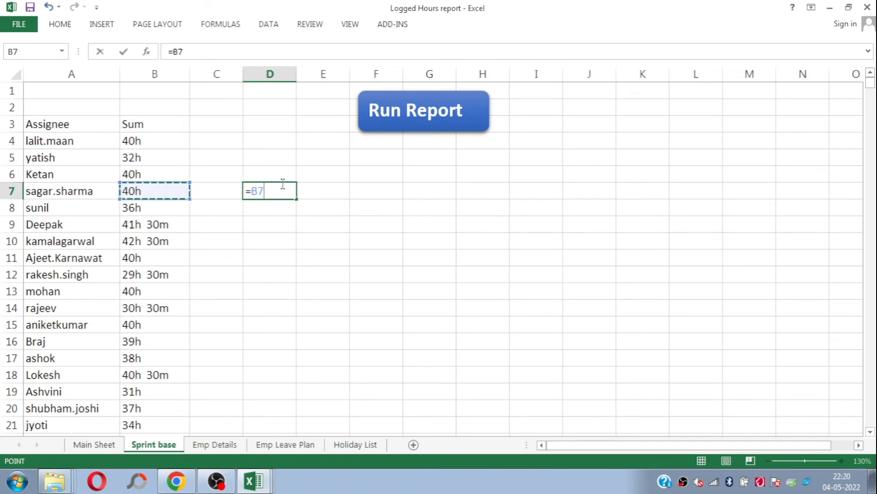
text(*)
key(ctrl+Return)
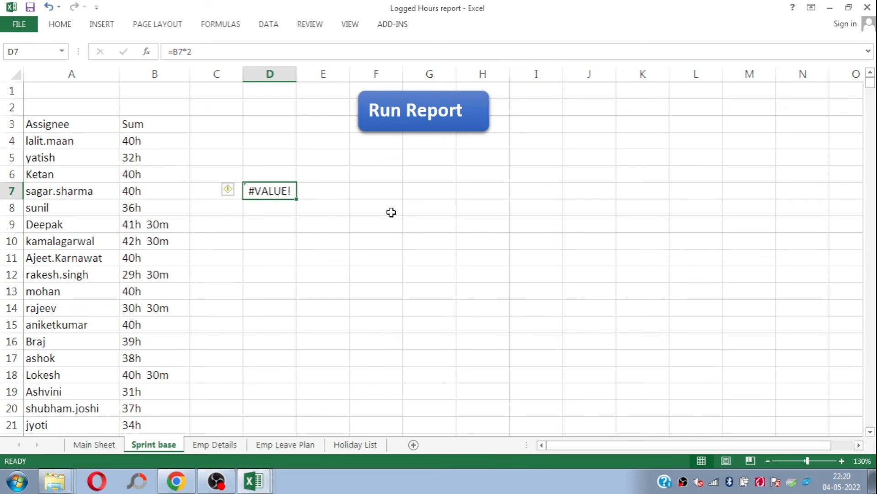
Step: Delete the test formula from cell D7 on the Sprint base sheet
drag(163, 129, 172, 211)
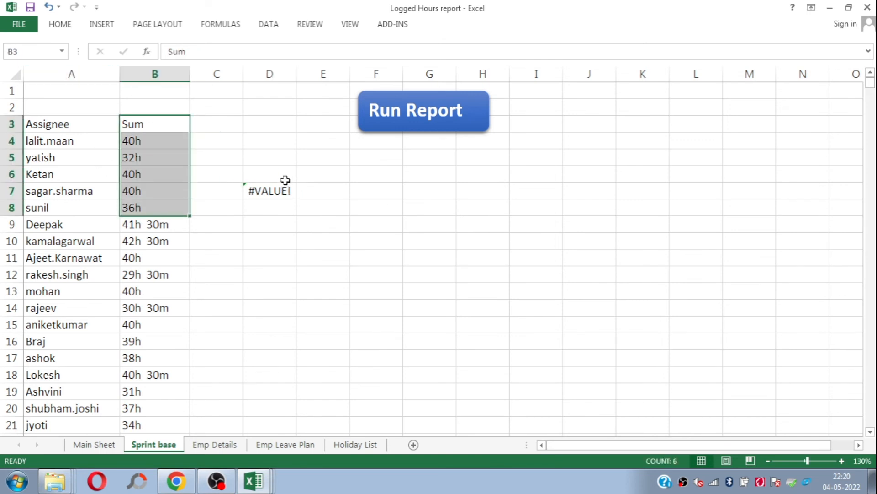
click(270, 194)
key(Delete)
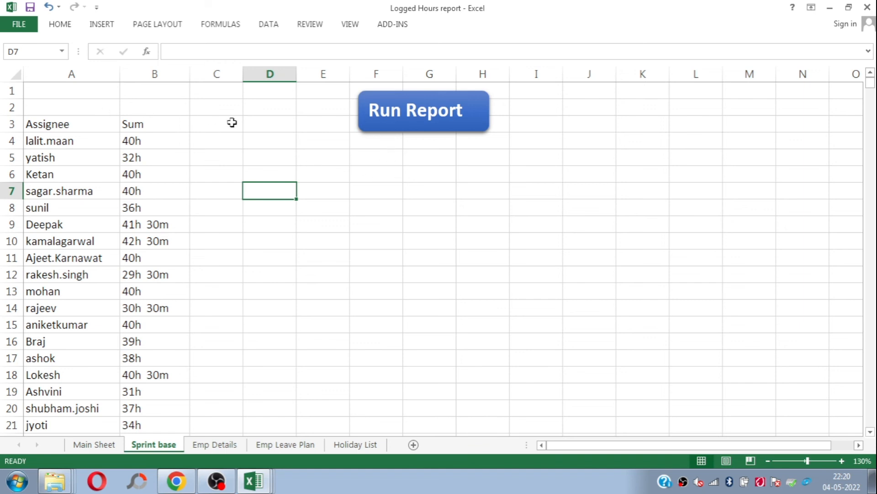
Step: Run the report macro on the Sprint base sheet to convert the Sum values in column B to decimal hours
click(199, 117)
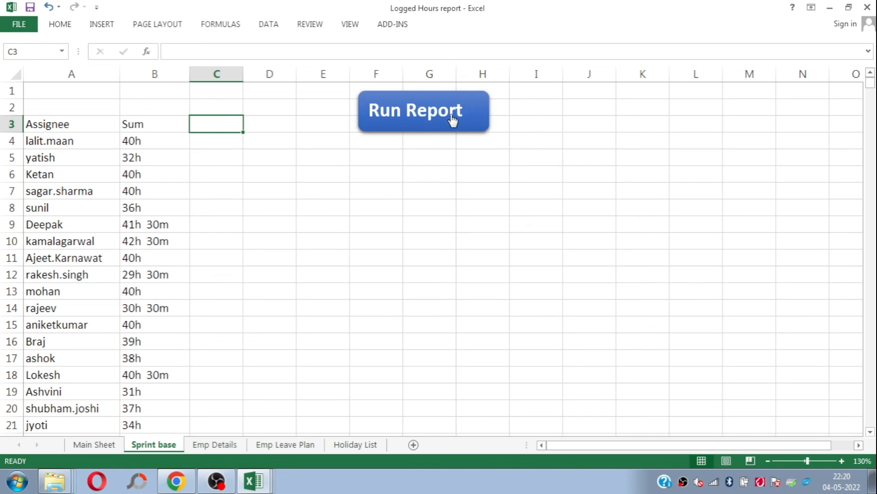
drag(313, 124, 306, 112)
click(415, 122)
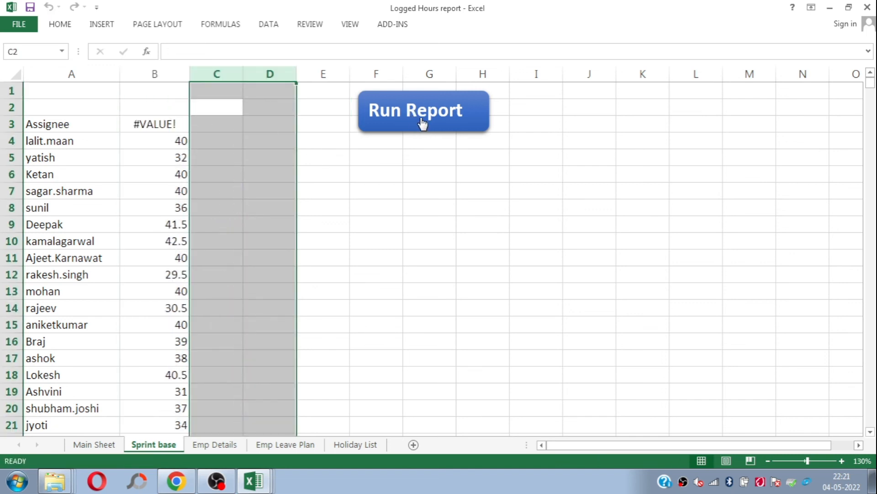
click(251, 187)
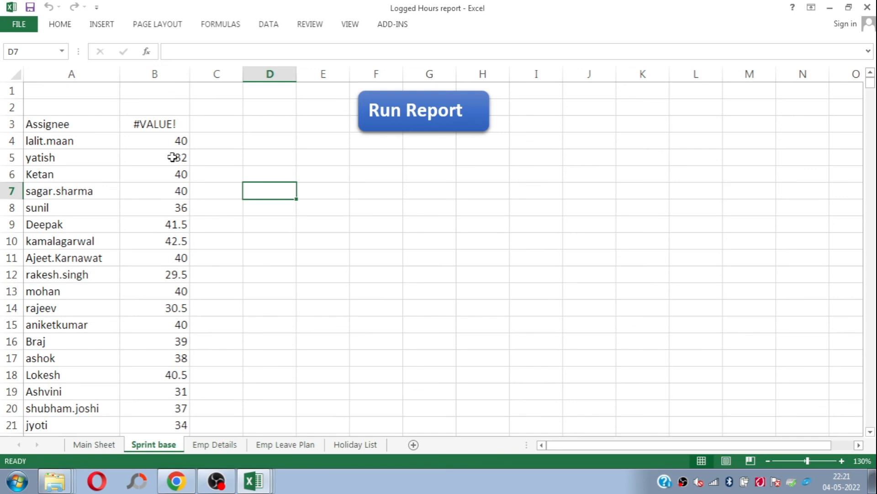
click(115, 153)
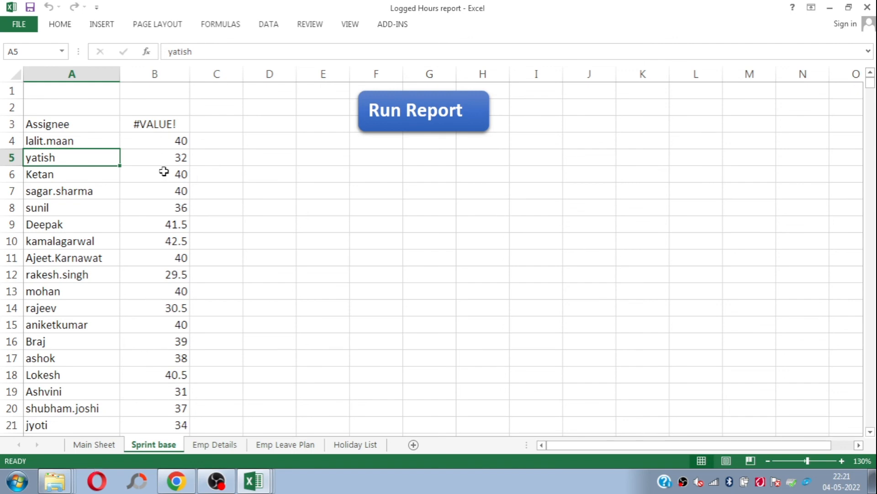
Step: Examine the logged hours and GAP columns for all team members on the Main Sheet, down to the last rows
click(94, 445)
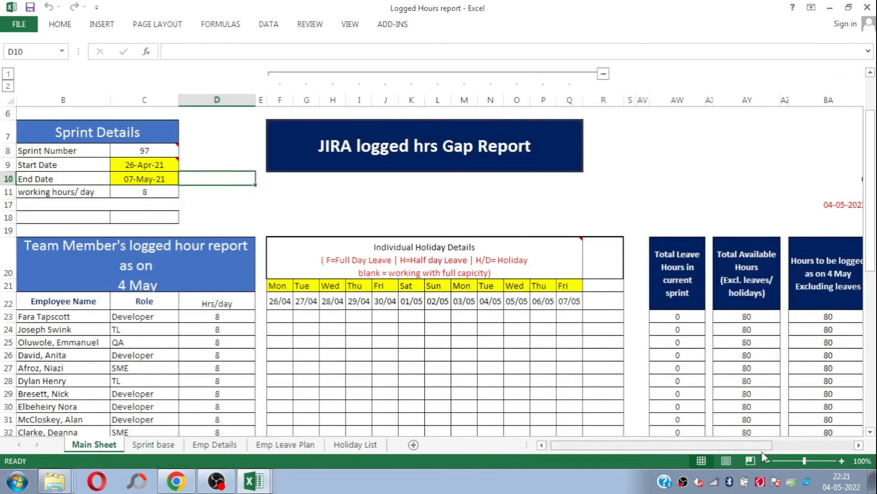
drag(731, 450, 745, 450)
drag(870, 249, 873, 265)
click(688, 236)
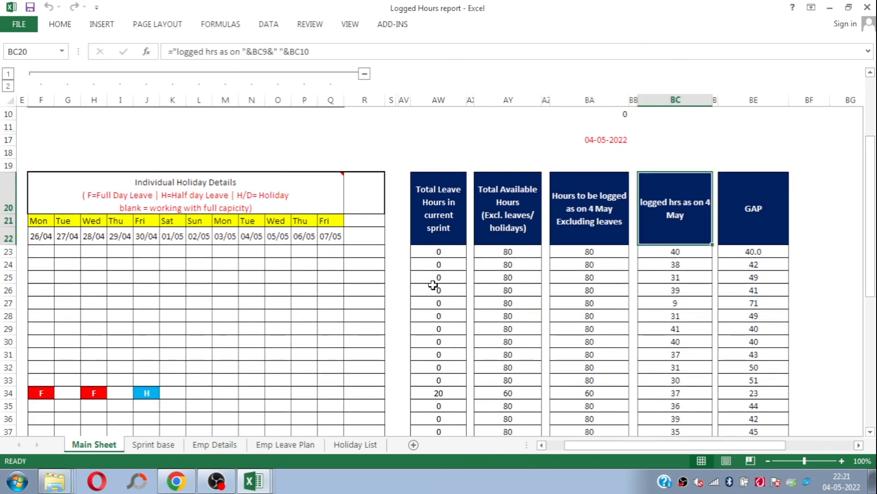
key(Down)
key(Down)
key(Down)
key(Down)
key(Down)
key(Down)
key(Down)
key(Down)
key(Down)
key(Down)
key(Down)
key(Down)
key(Down)
key(Down)
key(Down)
key(Down)
key(Down)
key(Down)
key(Down)
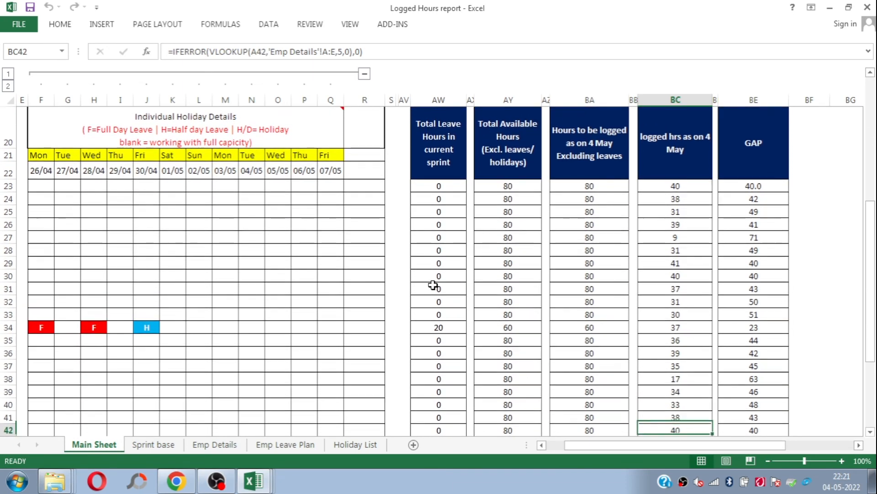
key(Down)
key(Down)
key(Down)
key(Up)
key(Up)
key(Up)
key(Up)
key(Up)
key(Up)
key(Up)
key(Up)
key(Up)
key(Up)
key(Up)
key(Up)
key(Up)
key(Up)
key(Up)
key(Up)
key(Up)
key(Up)
key(Up)
key(Up)
key(Down)
key(Down)
key(Down)
key(Down)
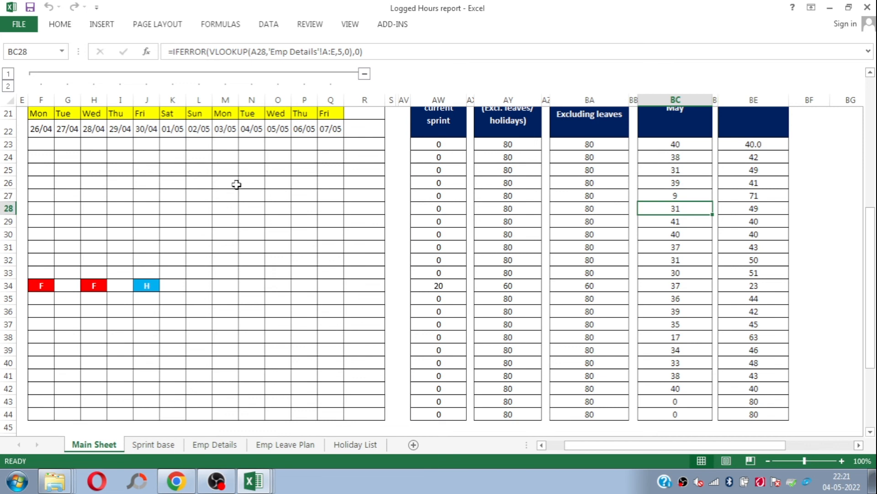
Step: Review the employee name list and the Individual Holiday Details grid on the Main Sheet, including cell H24
key(Up)
key(Up)
key(Left)
key(Left)
key(Left)
key(Left)
key(Left)
key(Left)
key(Left)
key(Left)
key(Left)
key(Left)
key(Left)
key(Left)
key(Left)
key(Left)
key(Left)
key(Left)
key(Left)
key(Left)
key(Left)
key(Left)
key(Up)
key(Up)
key(Up)
key(Down)
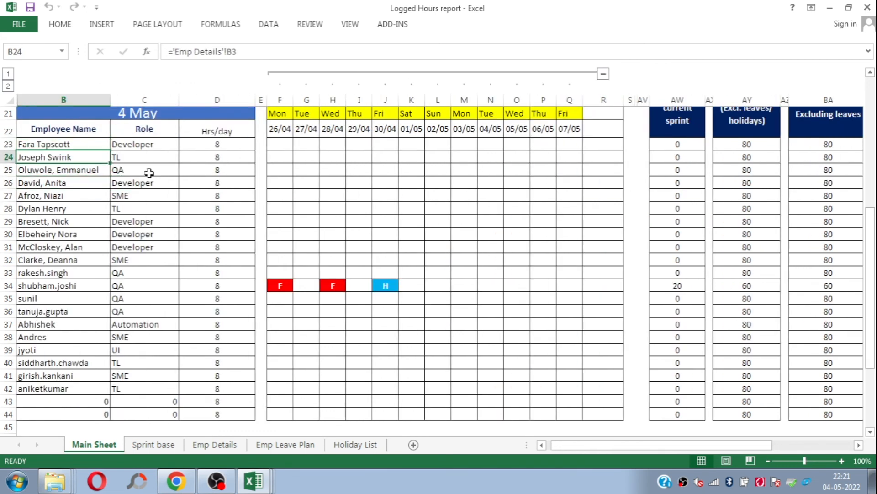
click(325, 155)
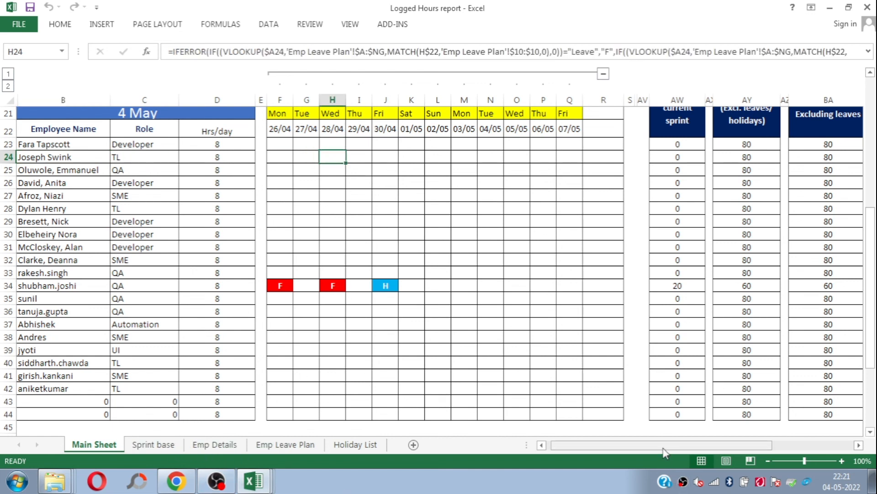
Step: Mark Leave for the first employee in the Emp Leave Plan from 26-Apr-21 through 30-Apr-21
click(290, 446)
click(86, 106)
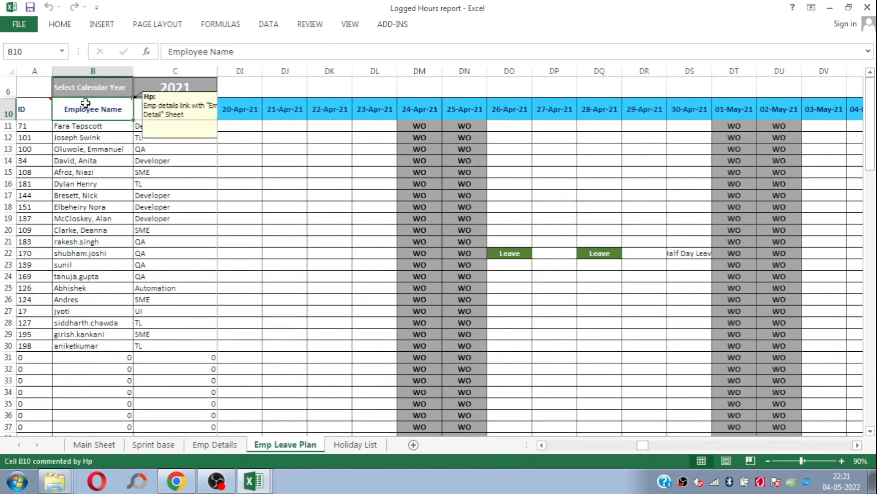
click(512, 133)
key(Up)
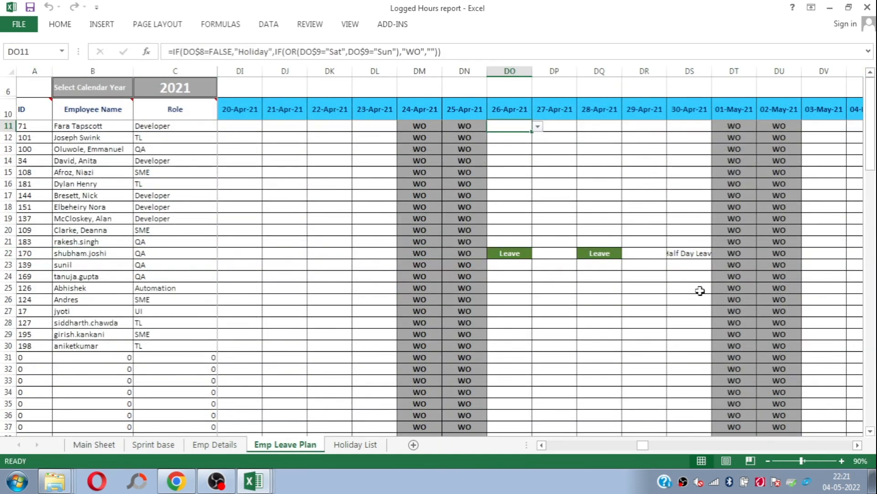
key(alt+Down)
key(Down)
key(Down)
key(Return)
key(ctrl+c)
key(shift+Right)
key(shift+Right)
key(shift+Right)
key(shift+Right)
key(Return)
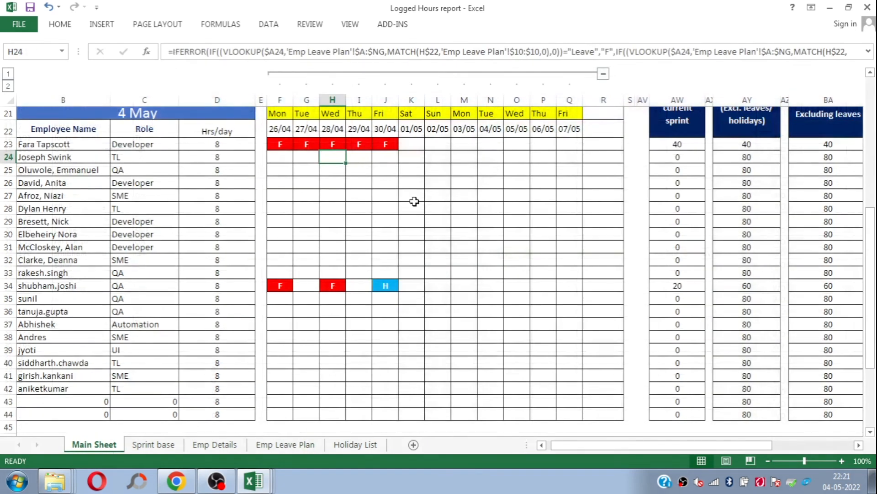
Step: Check the first employee's leave marks across row 23 of the Individual Holiday Details on the Main Sheet
drag(874, 222, 874, 204)
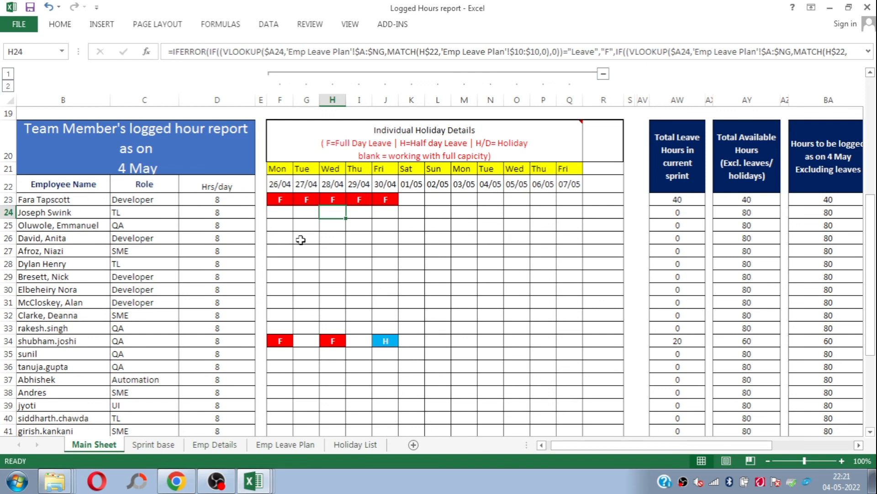
click(280, 200)
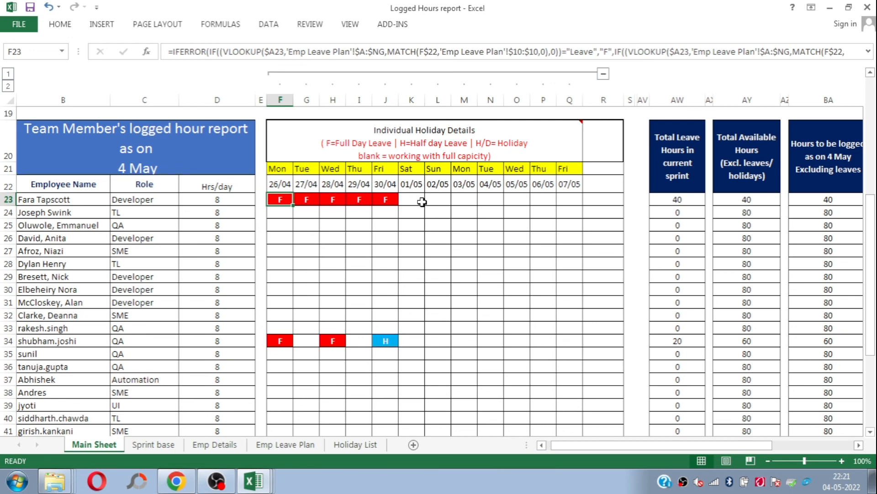
key(Right)
key(Right)
key(Right)
key(Right)
key(Right)
key(Right)
key(Right)
key(Right)
key(Right)
key(Right)
key(Right)
key(Right)
key(Right)
key(Right)
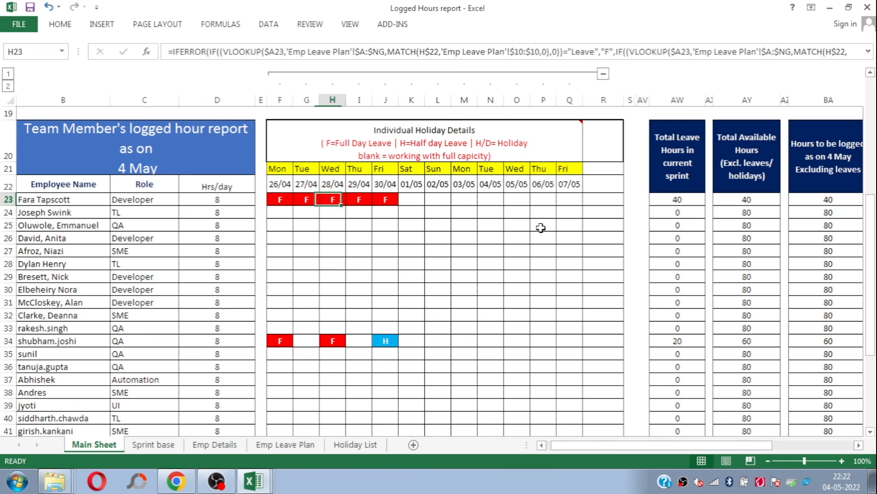
key(Right)
key(Right)
key(Right)
key(Right)
key(Right)
key(Right)
key(Right)
key(Right)
key(Right)
key(Right)
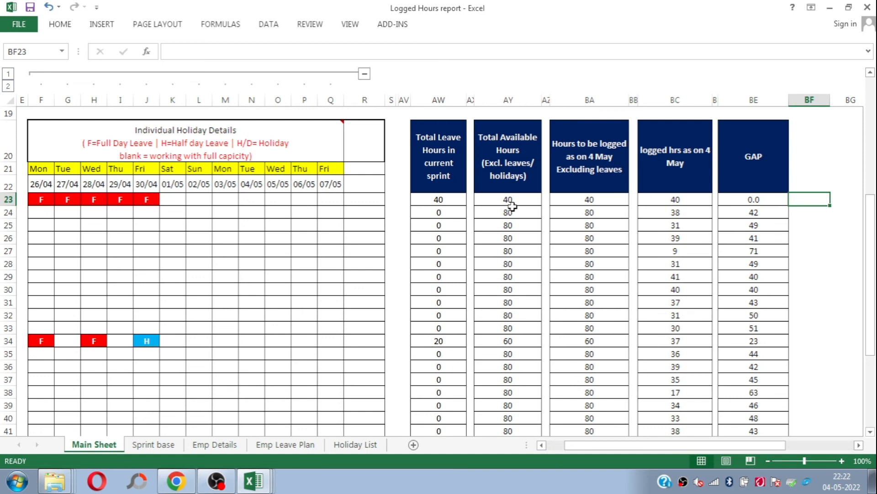
Step: Compare the first employee's hours to be logged, logged hours and GAP in BA23, BC23 and BE23
click(600, 202)
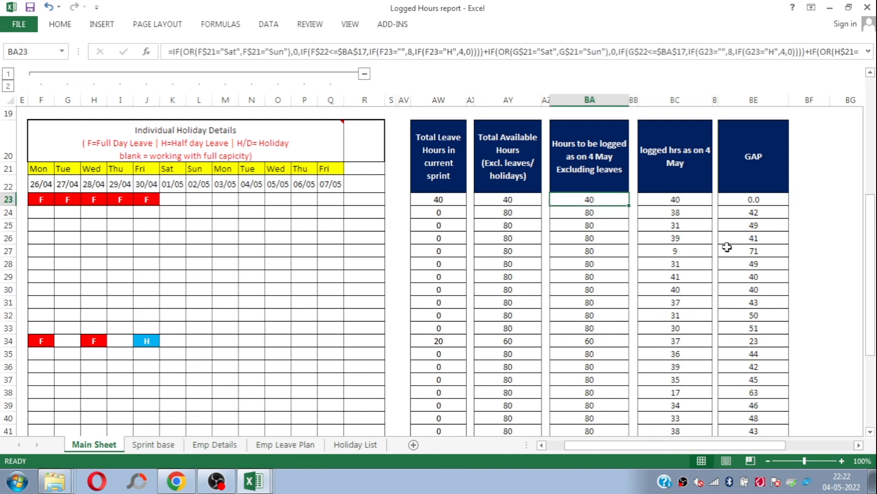
click(693, 200)
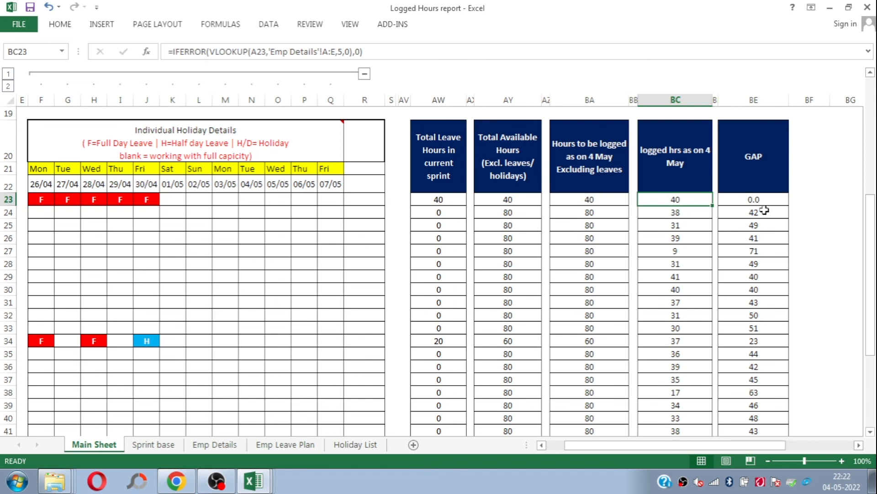
click(757, 196)
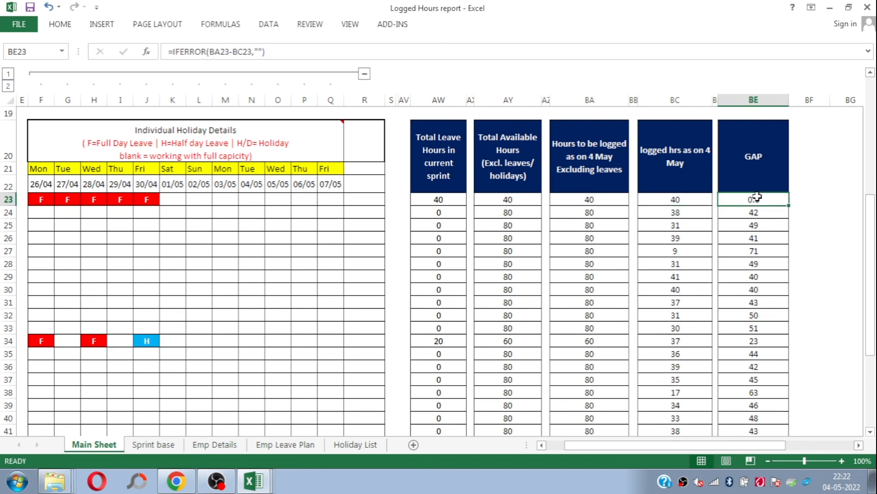
mouse_move(730, 447)
mouse_down()
mouse_move(689, 450)
mouse_move(735, 441)
mouse_up()
drag(867, 247, 867, 224)
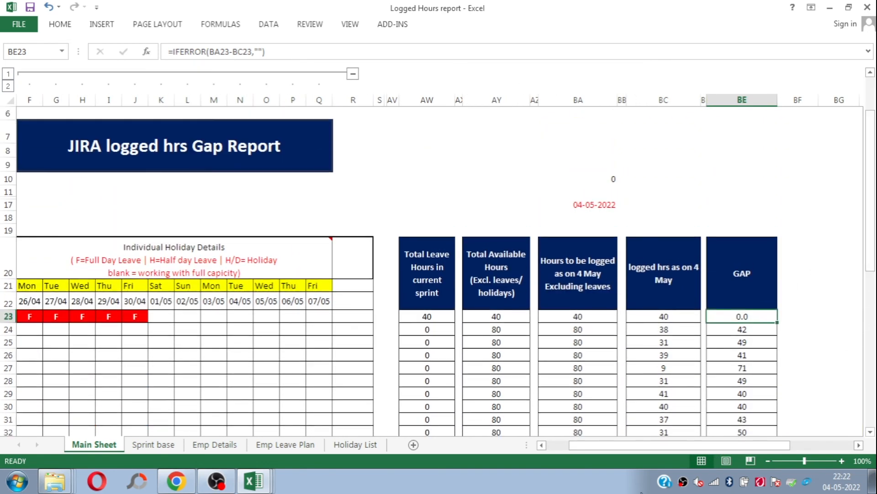
drag(626, 451, 608, 447)
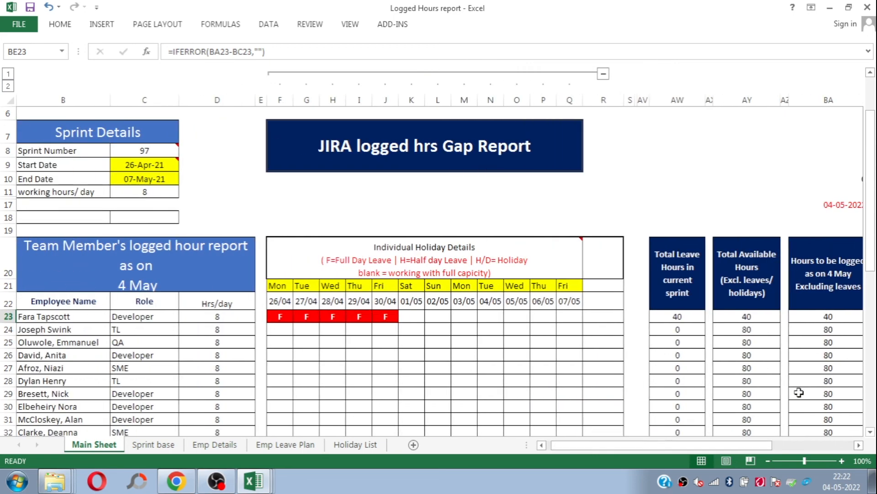
drag(718, 452, 679, 448)
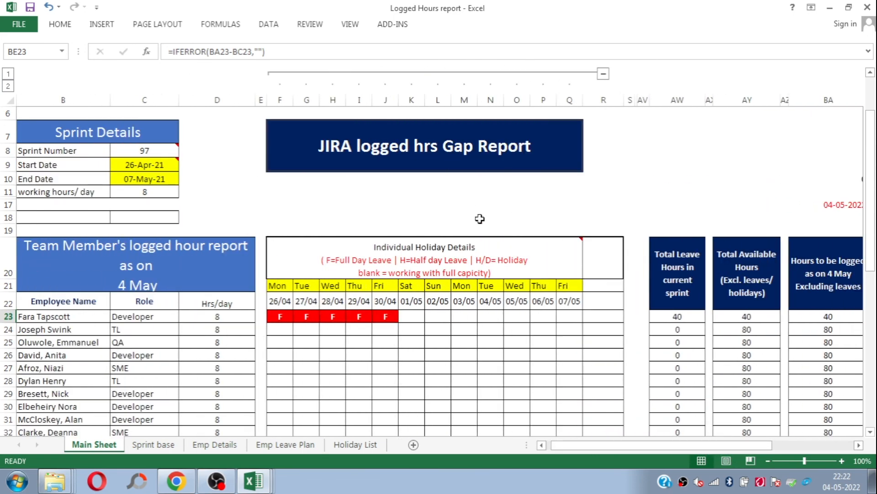